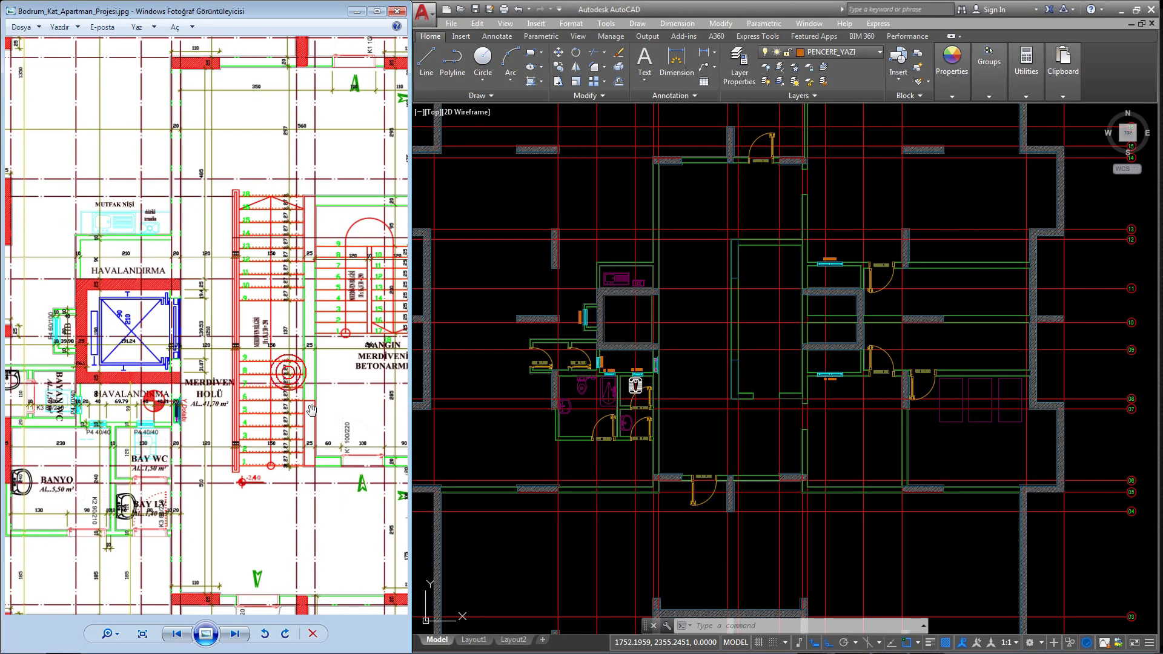
# - Display the stair rules sheet beside the Merdiven_Tipi two-flight stair diagram over the plan
pyautogui.scroll(-2, 248, 388)
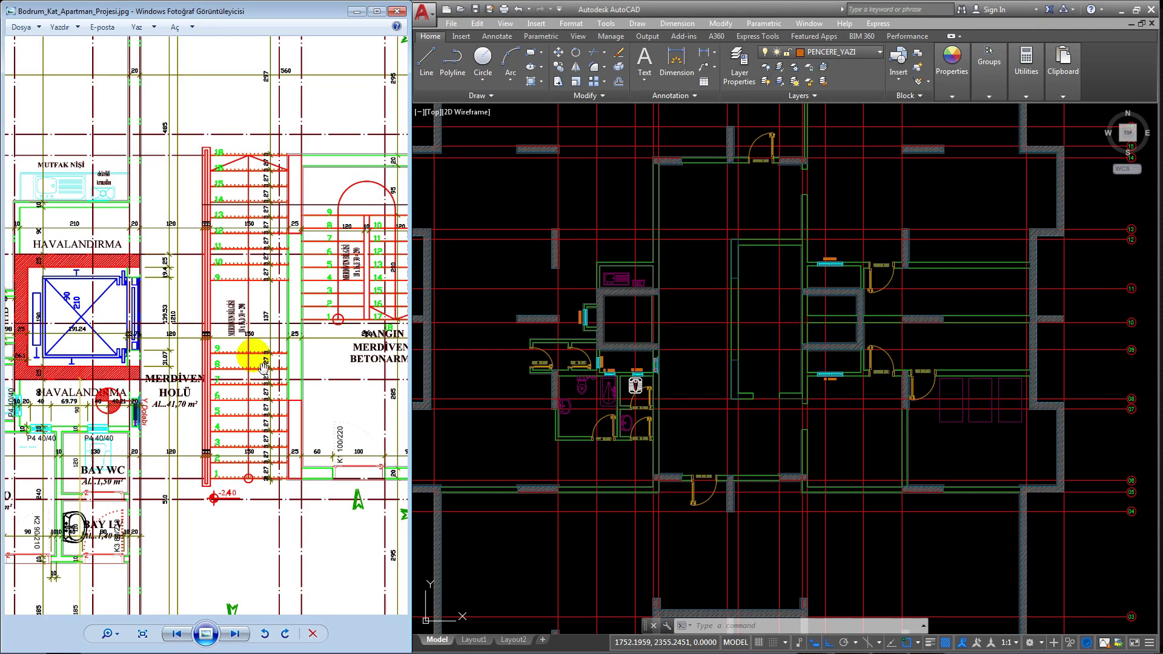
pyautogui.click(262, 373)
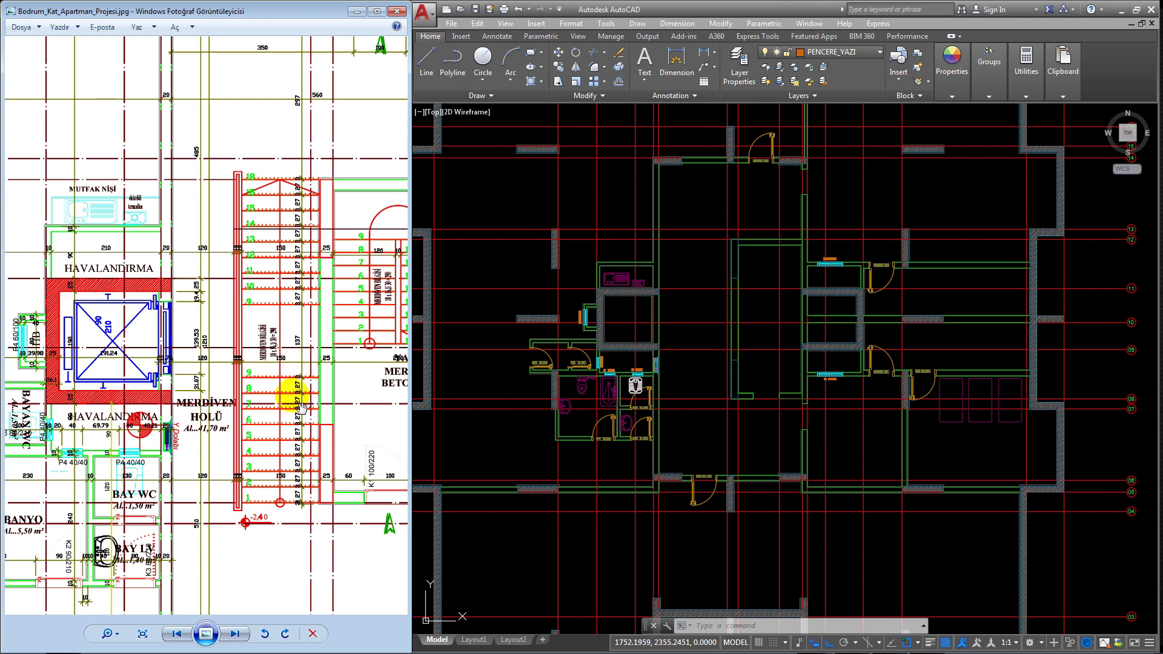
pyautogui.scroll(2, 291, 445)
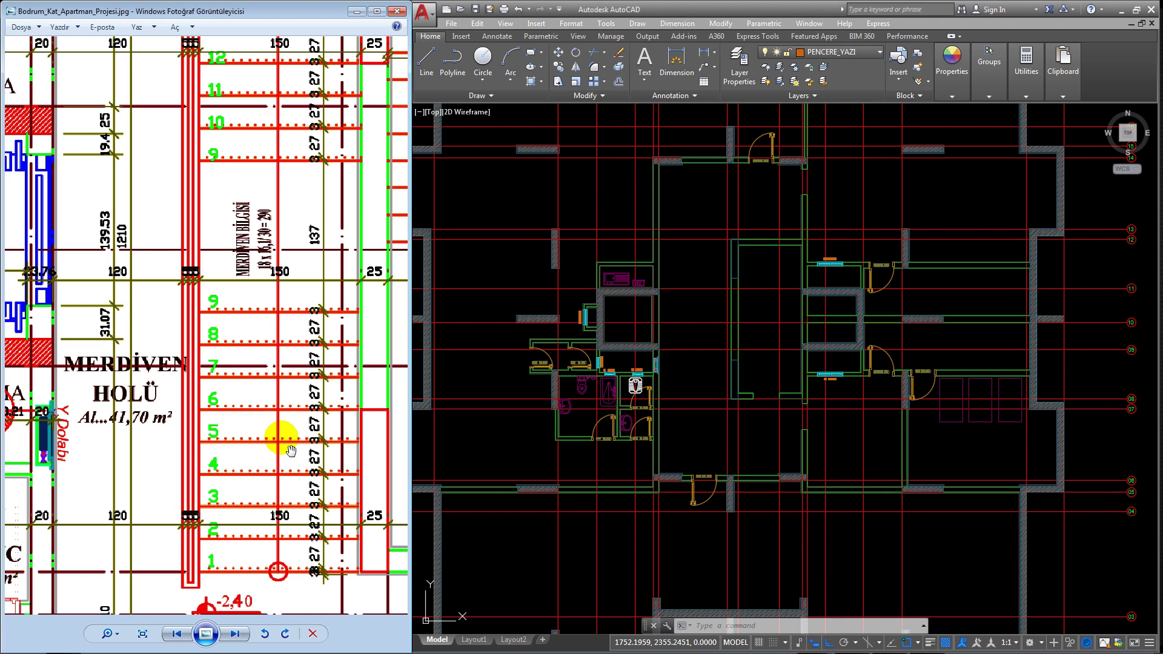
pyautogui.scroll(-1, 291, 452)
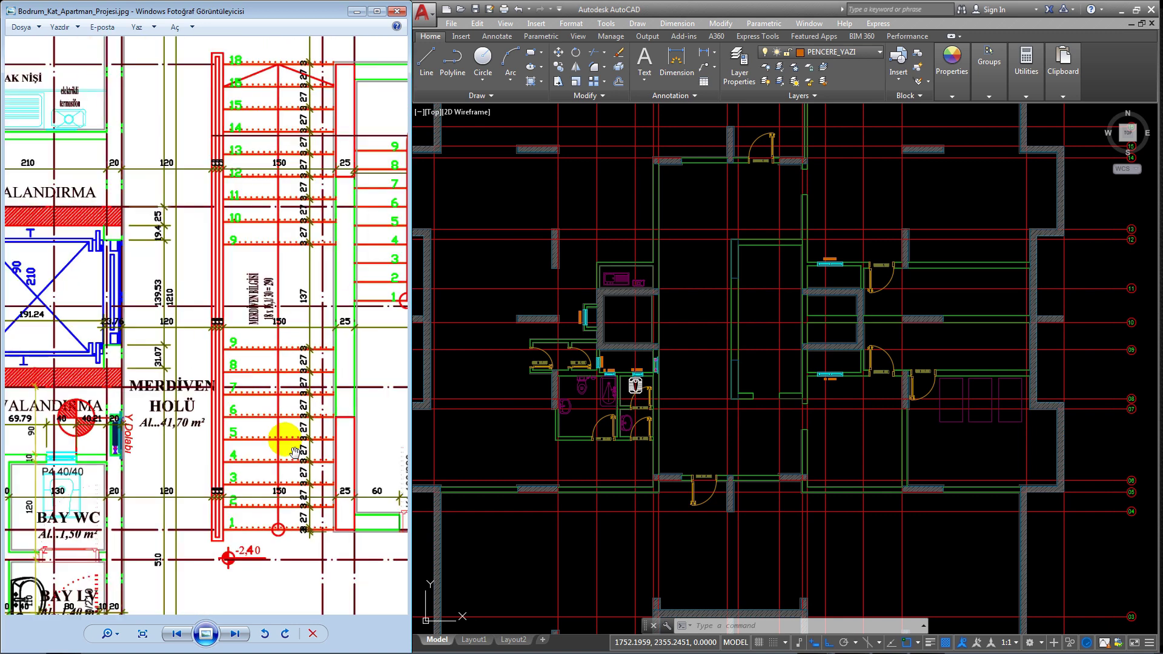
pyautogui.scroll(-1, 291, 461)
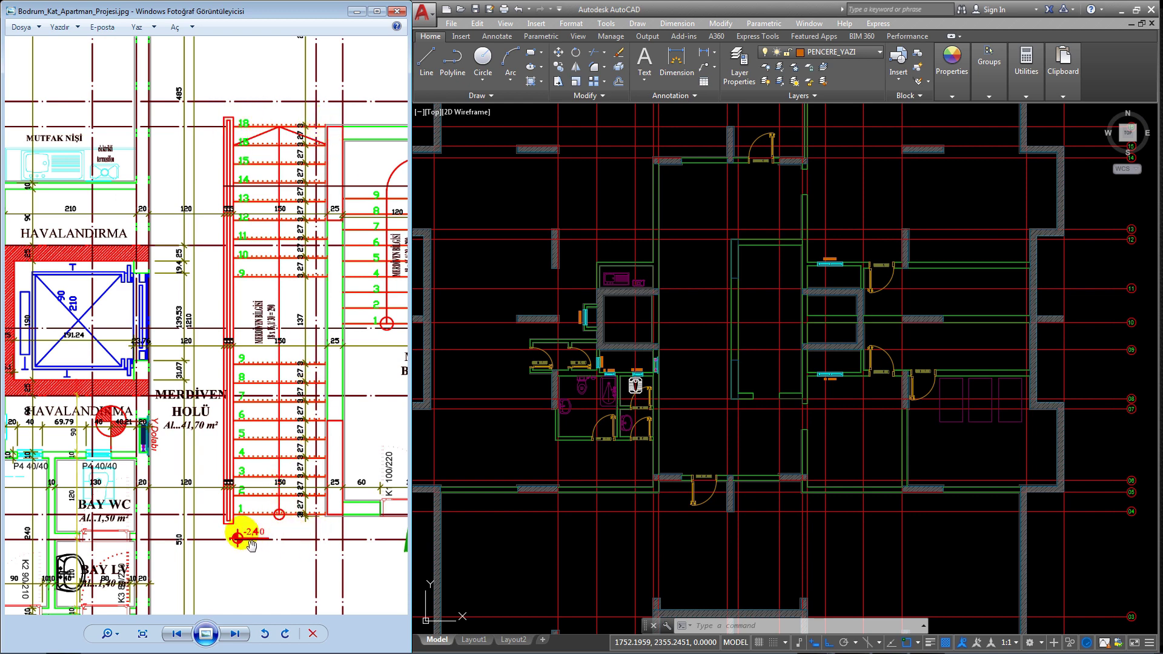
pyautogui.moveTo(254, 545); pyautogui.dragTo(273, 553)
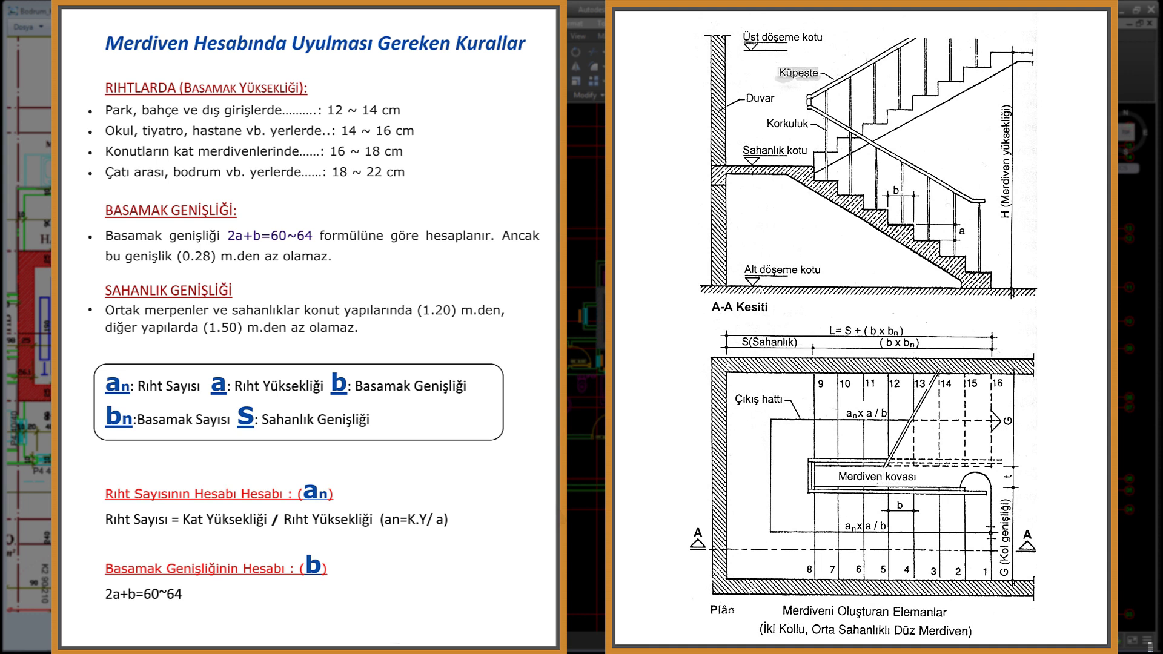
# - Circle the 2a+b=60~64 formula and the 0.28 m minimum tread text
pyautogui.moveTo(269, 200)
pyautogui.mouseDown()
pyautogui.moveTo(312, 279)
pyautogui.moveTo(230, 203)
pyautogui.mouseUp()
# - Circle the riser-count formula and compute 290/16 in Calculator as a first riser-height try
pyautogui.moveTo(270, 447)
pyautogui.mouseDown()
pyautogui.moveTo(309, 563)
pyautogui.moveTo(170, 451)
pyautogui.mouseUp()
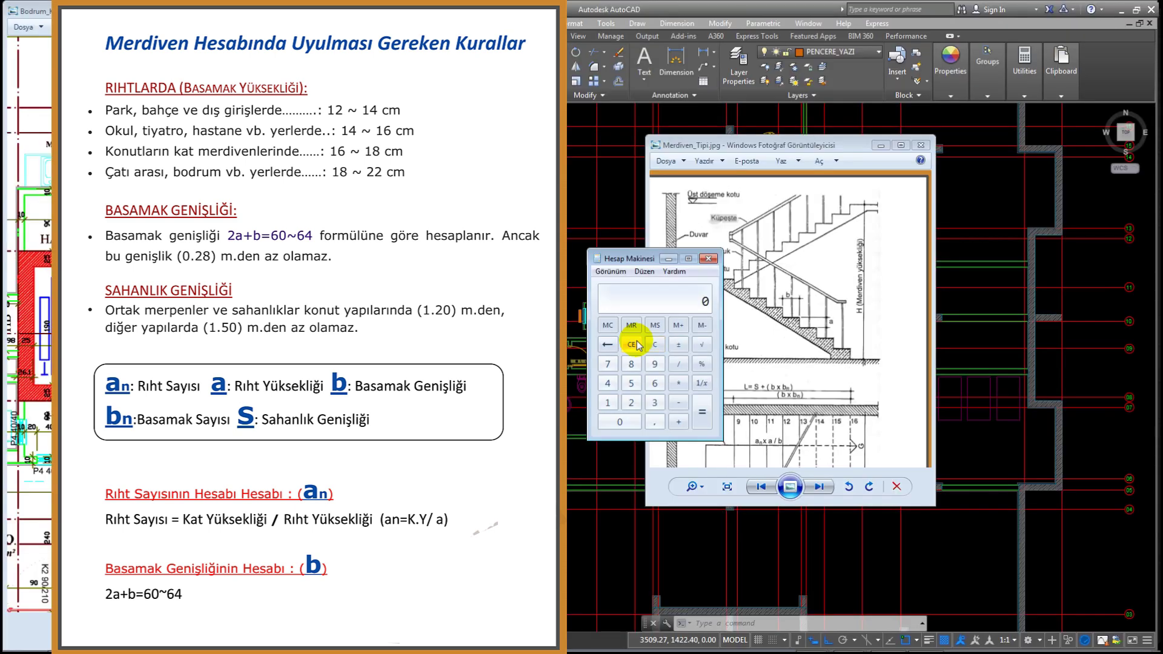
pyautogui.write('290')
pyautogui.press('/')
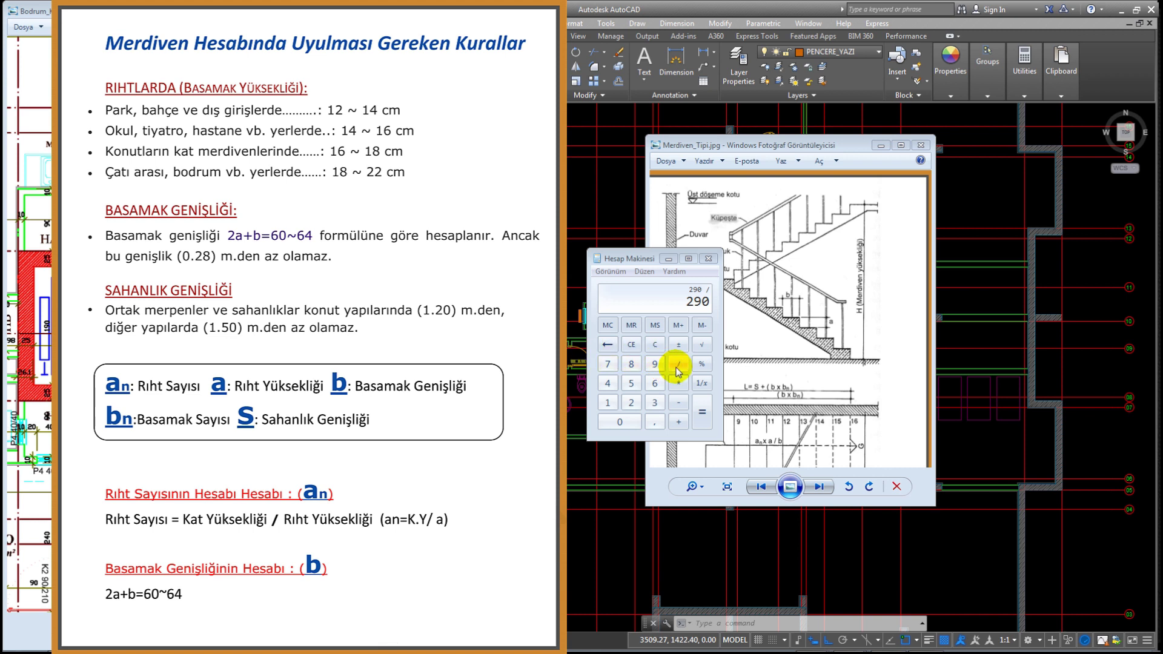
pyautogui.click(633, 259)
pyautogui.write('16')
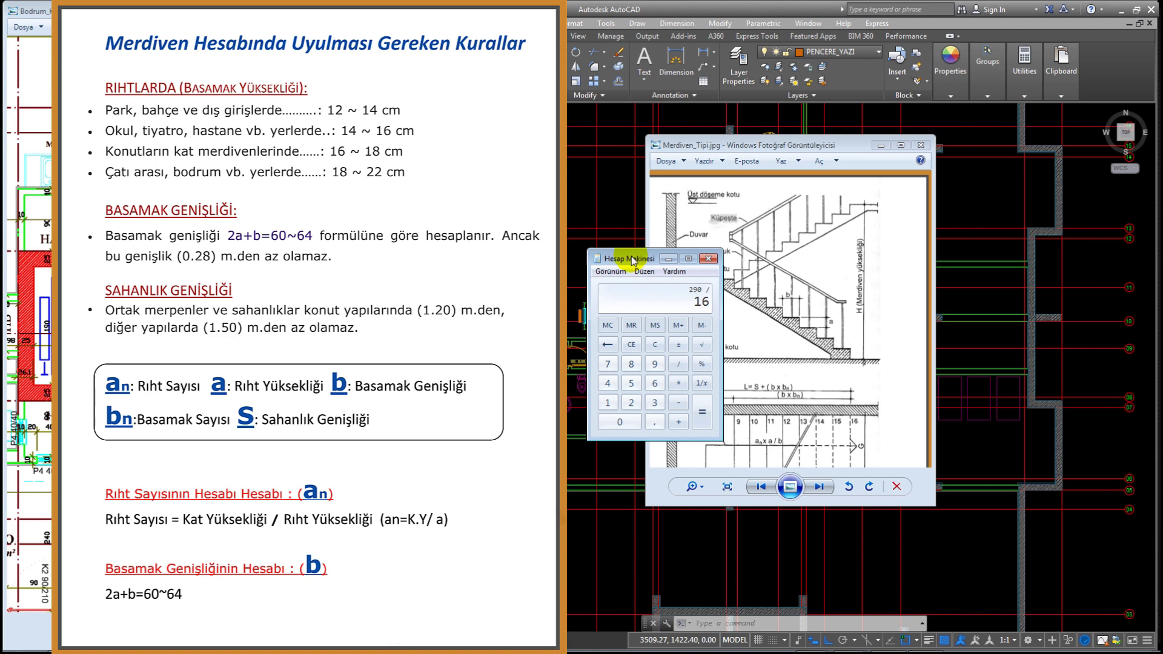
pyautogui.press('Return')
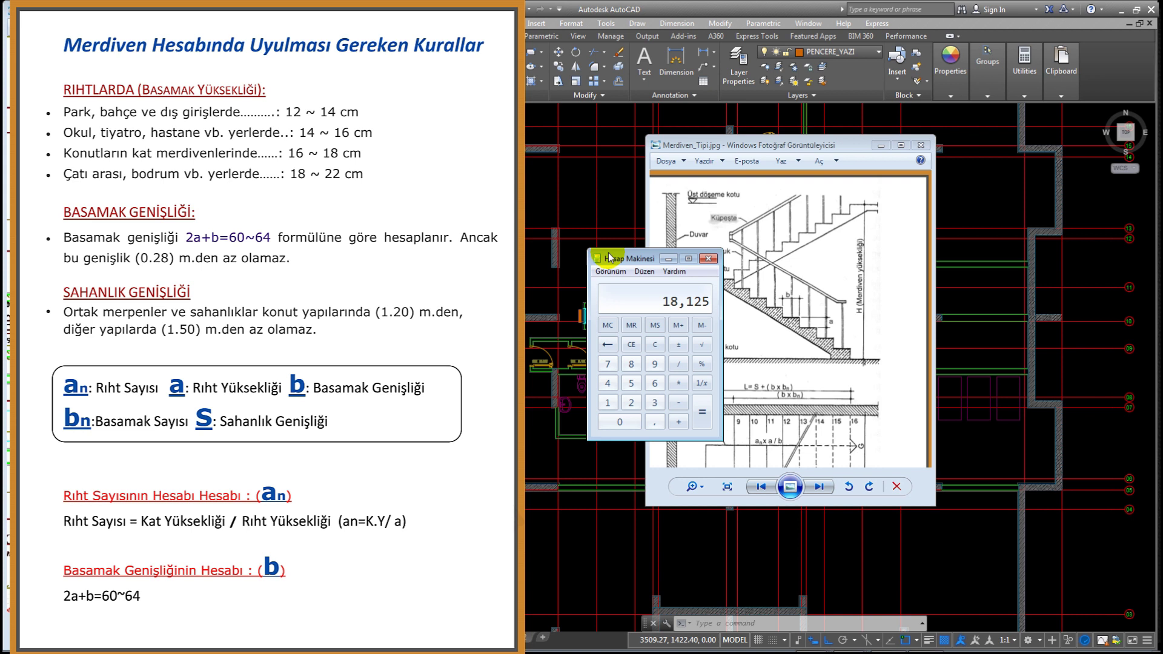
pyautogui.click(653, 345)
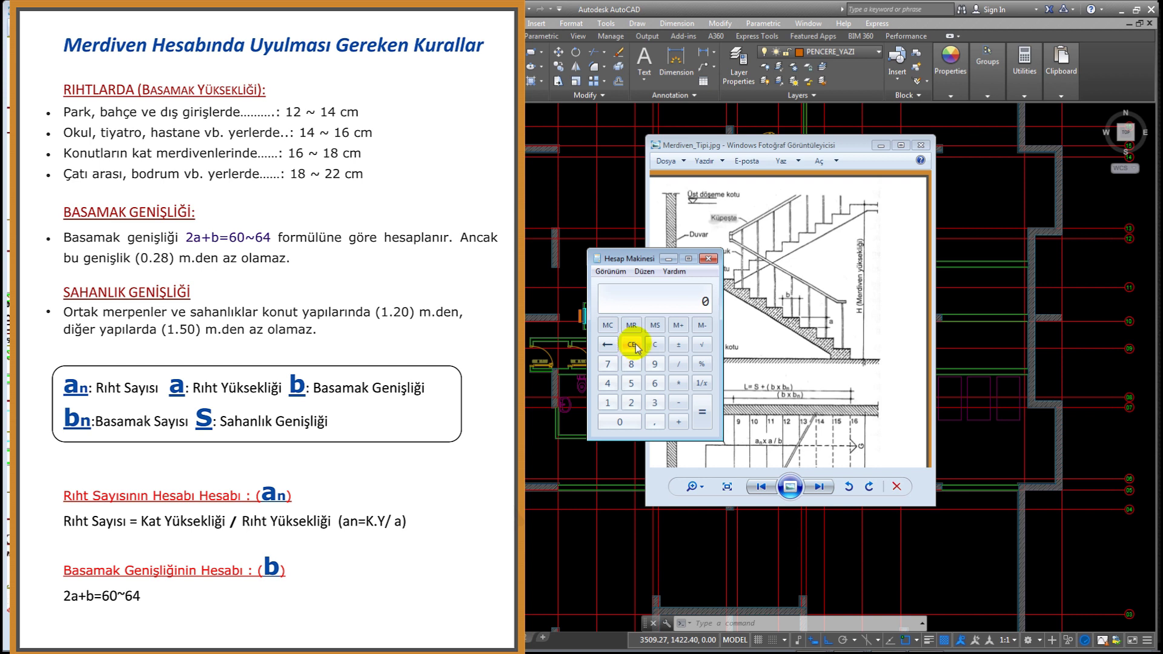
pyautogui.write('290/')
pyautogui.write('18')
pyautogui.press('Return')
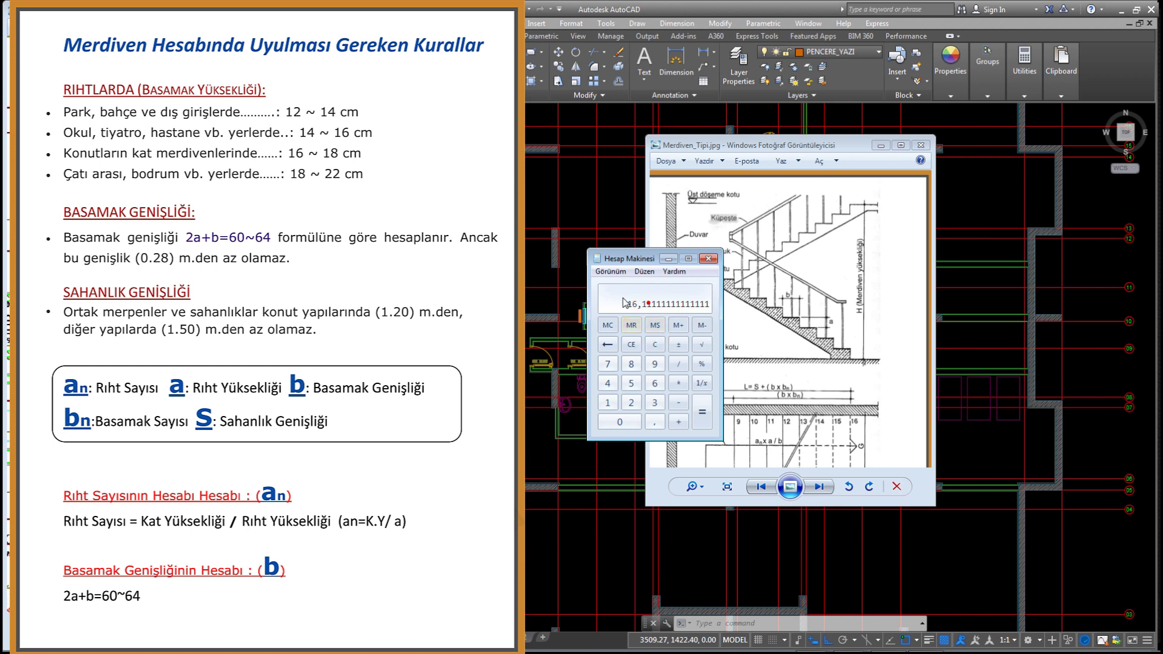
pyautogui.hotkey('alt', 'Tab')
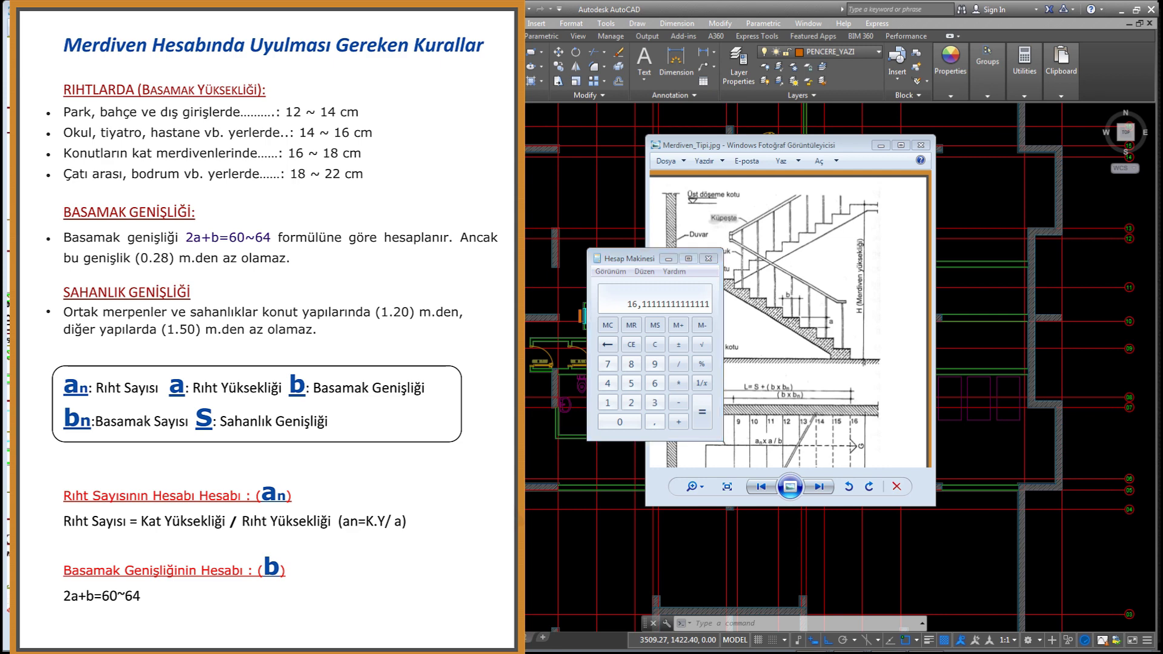
pyautogui.click(734, 319)
pyautogui.scroll(4, 776, 312)
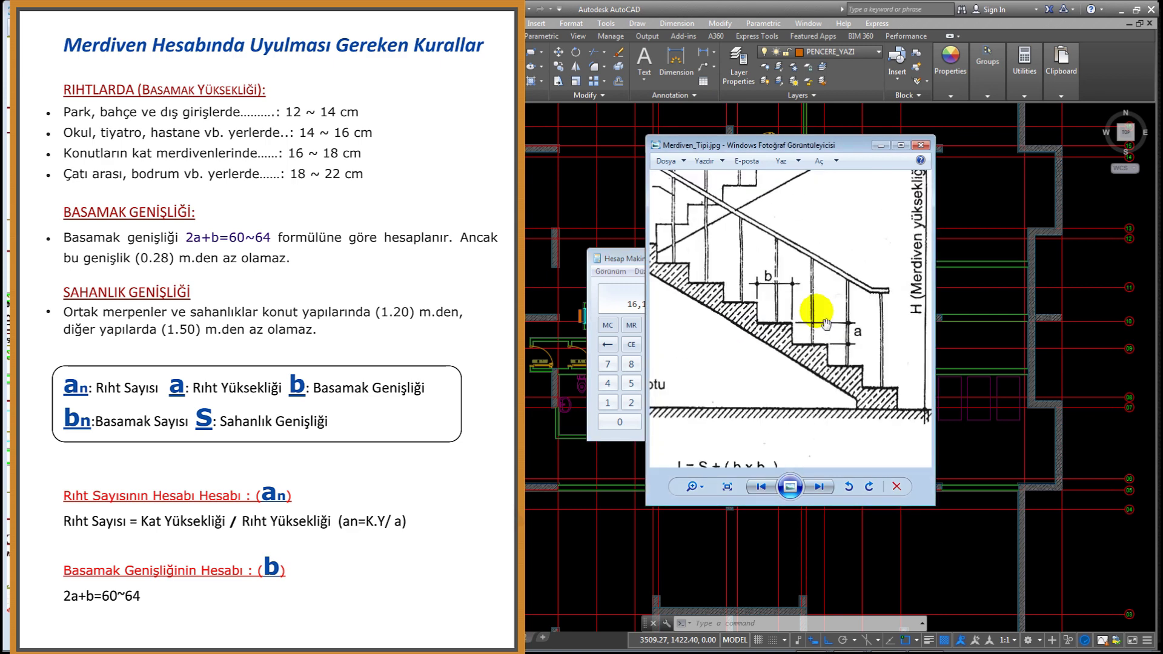
pyautogui.moveTo(618, 258); pyautogui.dragTo(555, 259)
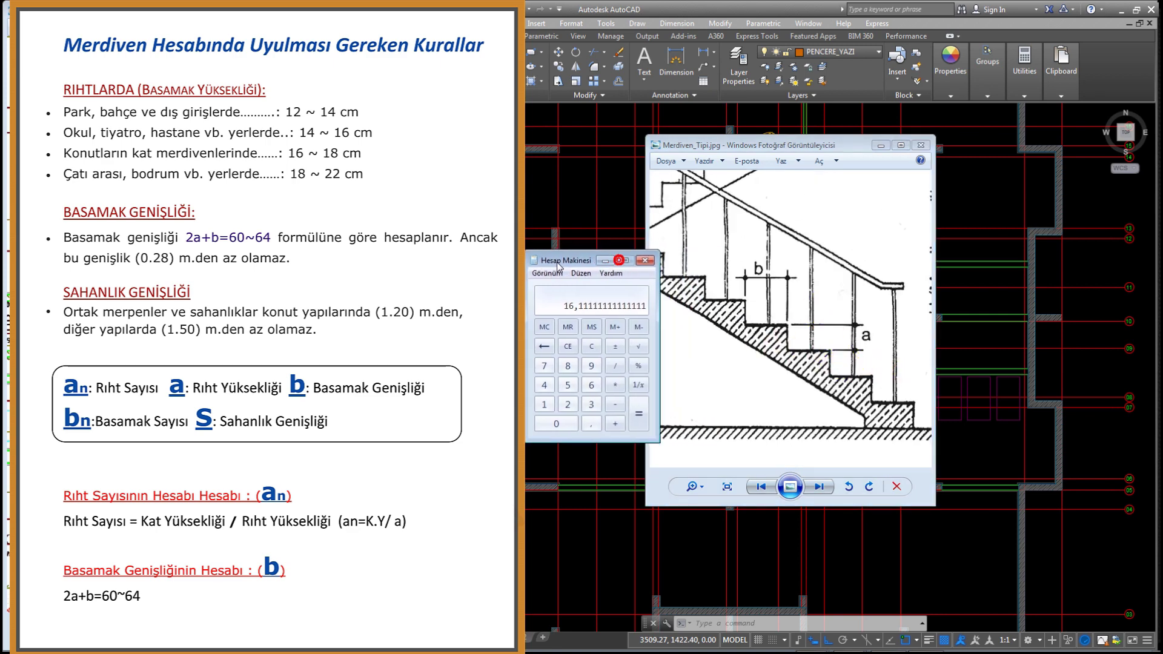
pyautogui.moveTo(209, 520)
pyautogui.mouseDown()
pyautogui.moveTo(303, 625)
pyautogui.moveTo(315, 542)
pyautogui.mouseUp()
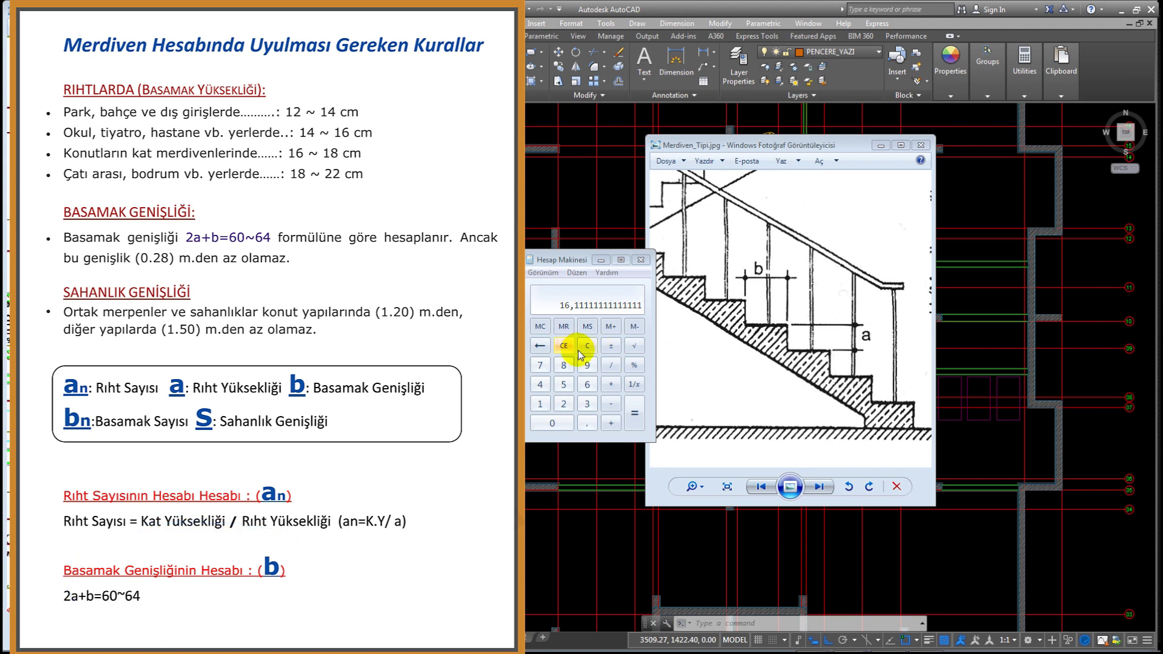
pyautogui.click(611, 384)
pyautogui.click(563, 403)
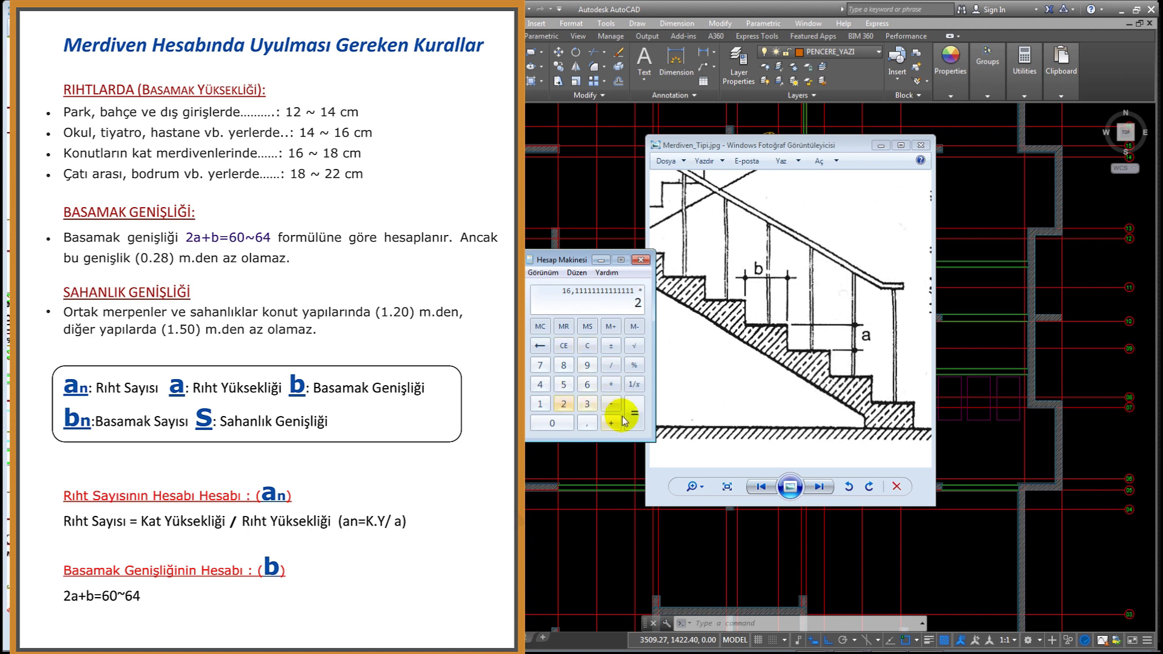
pyautogui.click(630, 411)
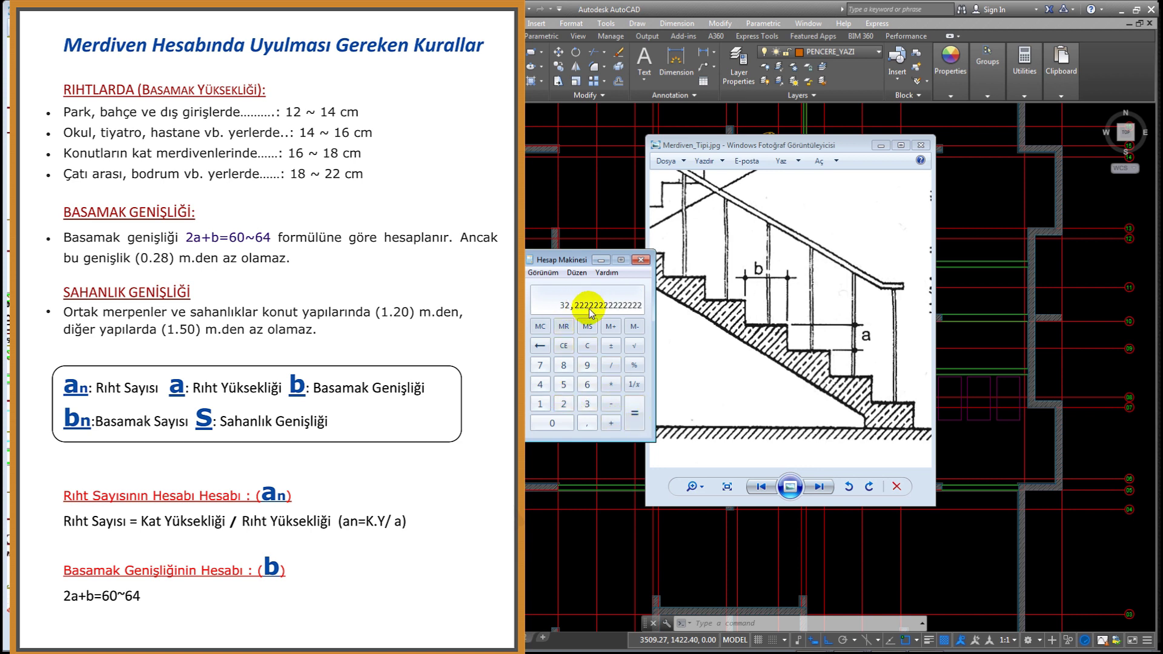
pyautogui.click(582, 332)
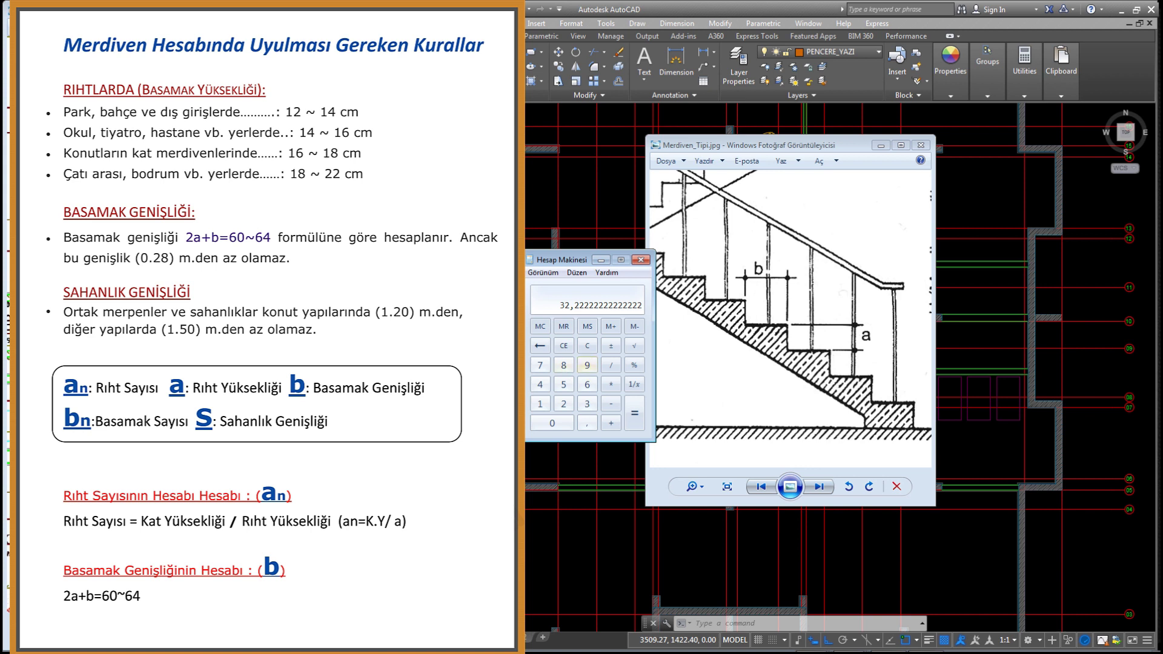
pyautogui.click(611, 403)
pyautogui.click(587, 384)
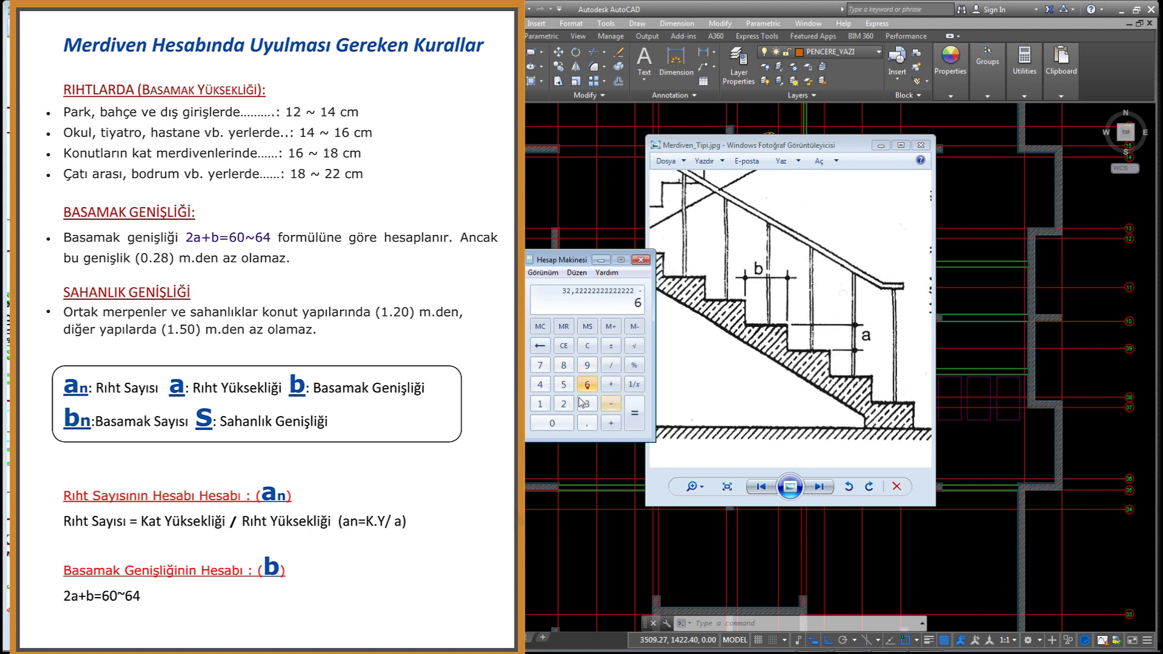
pyautogui.click(563, 403)
pyautogui.click(634, 413)
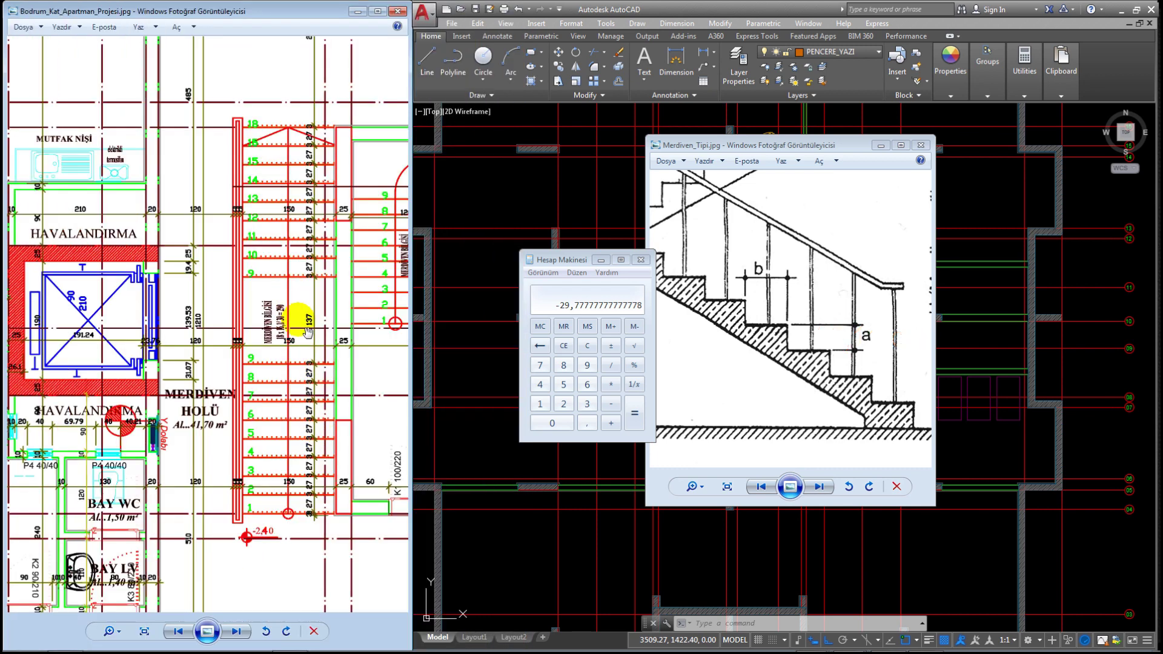
pyautogui.scroll(2, 295, 362)
pyautogui.scroll(1, 296, 362)
pyautogui.scroll(1, 309, 376)
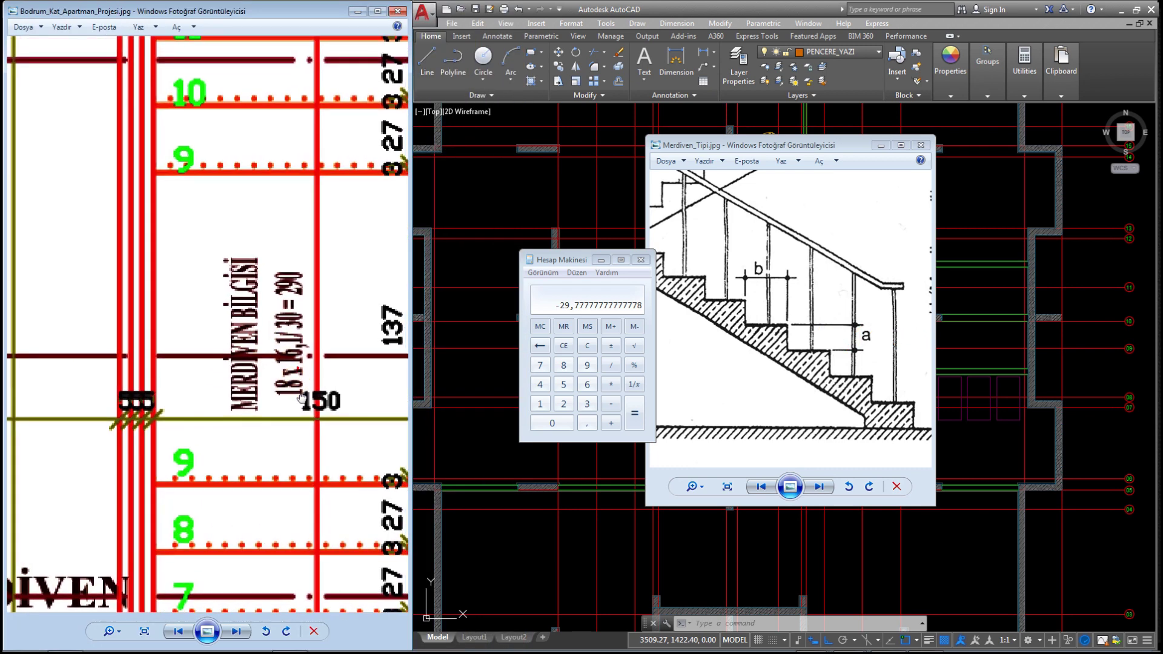
pyautogui.scroll(2, 318, 384)
pyautogui.scroll(-1, 315, 369)
pyautogui.scroll(-1, 319, 352)
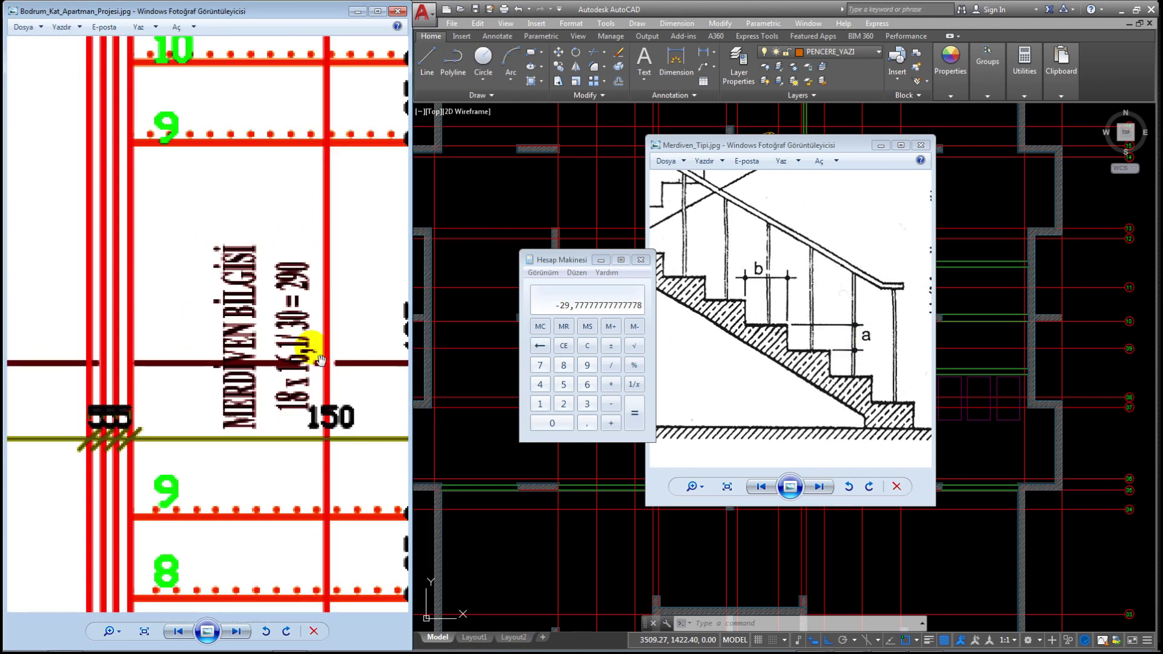
pyautogui.scroll(-1, 319, 350)
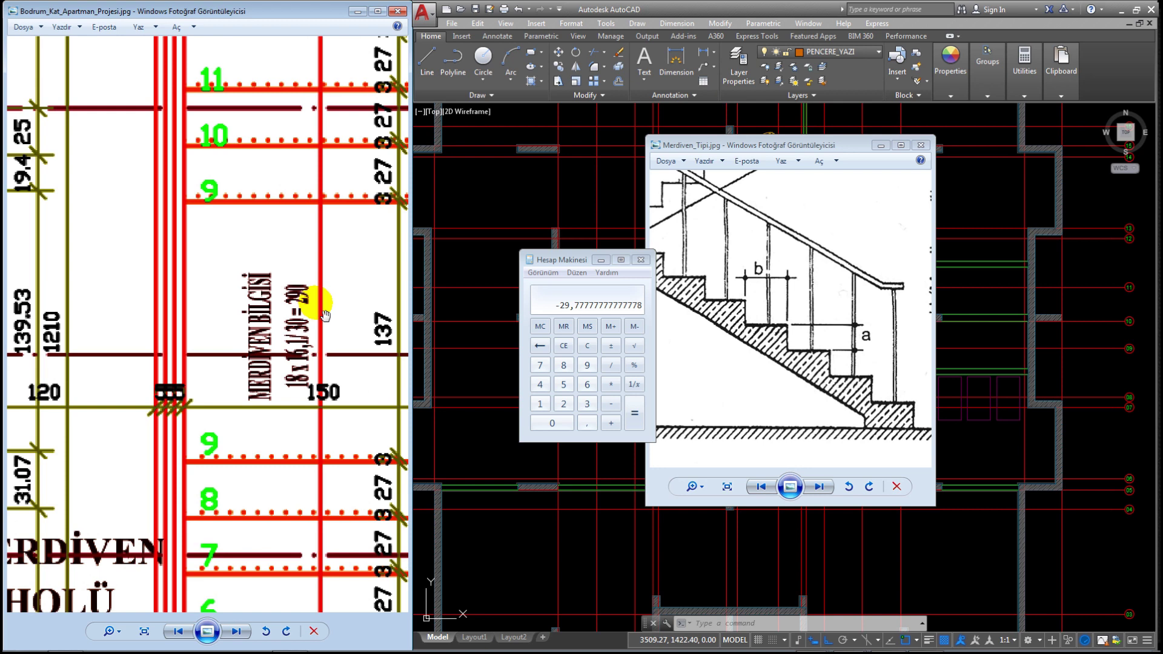
# - Check the total rise 18*16,11 = 289,98, then clear Calculator to 0
pyautogui.click(585, 346)
pyautogui.write('18')
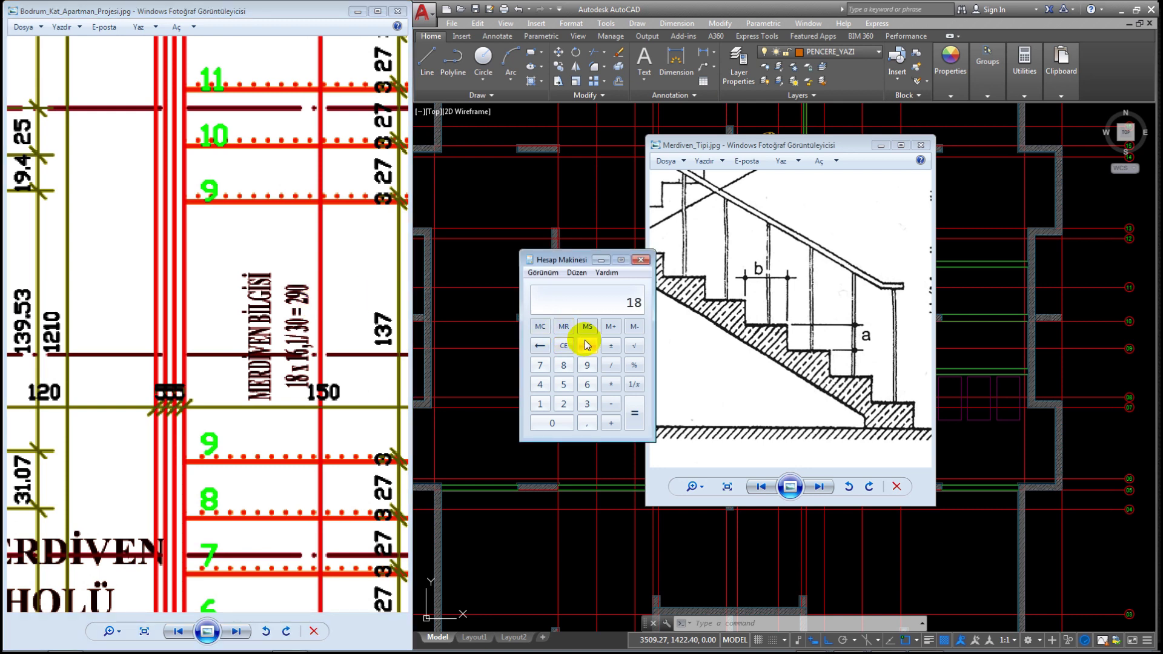
pyautogui.write('*16,11')
pyautogui.press('Return')
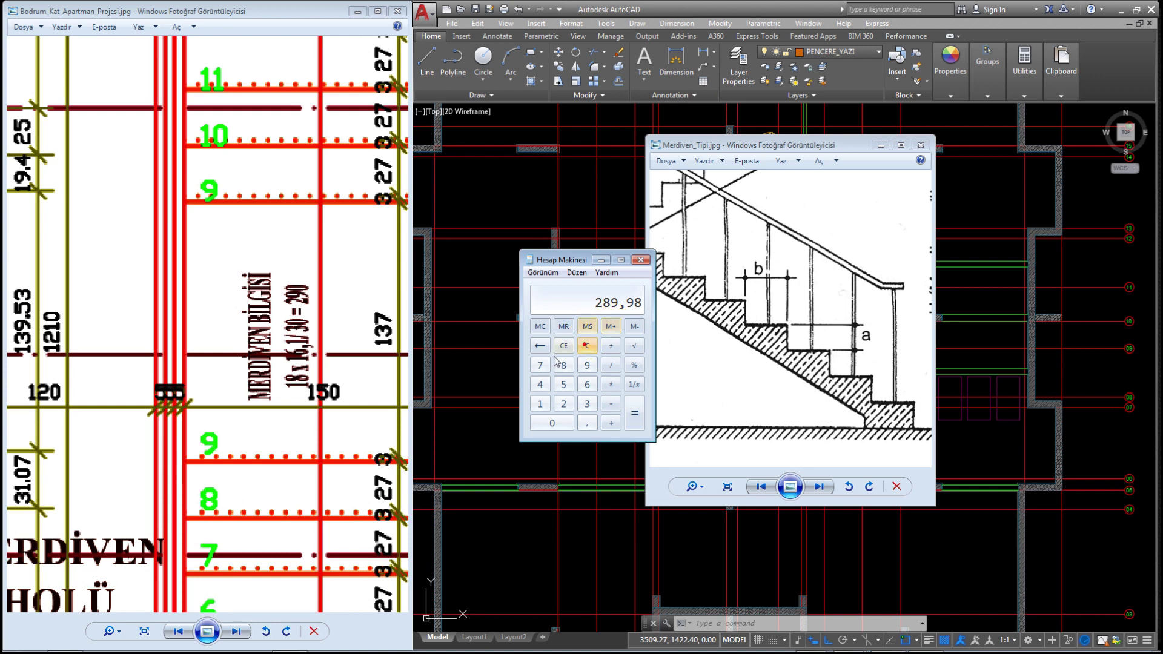
pyautogui.click(564, 346)
pyautogui.moveTo(323, 391); pyautogui.dragTo(297, 391)
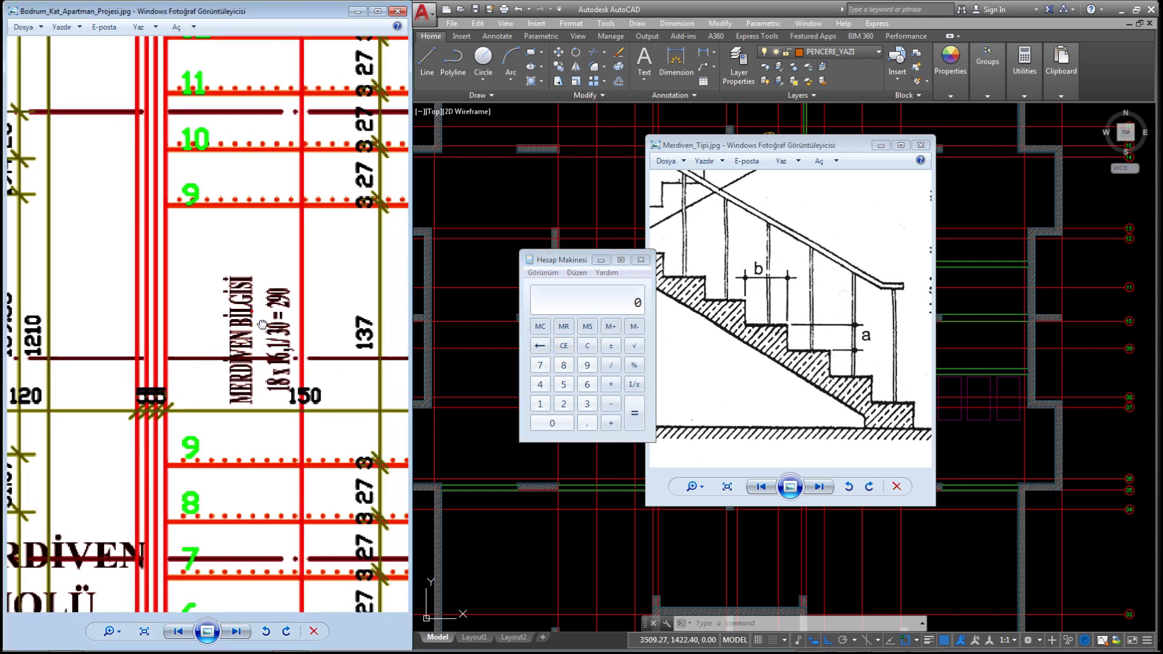
pyautogui.scroll(-1, 297, 391)
pyautogui.scroll(-1, 291, 378)
pyautogui.scroll(-1, 284, 369)
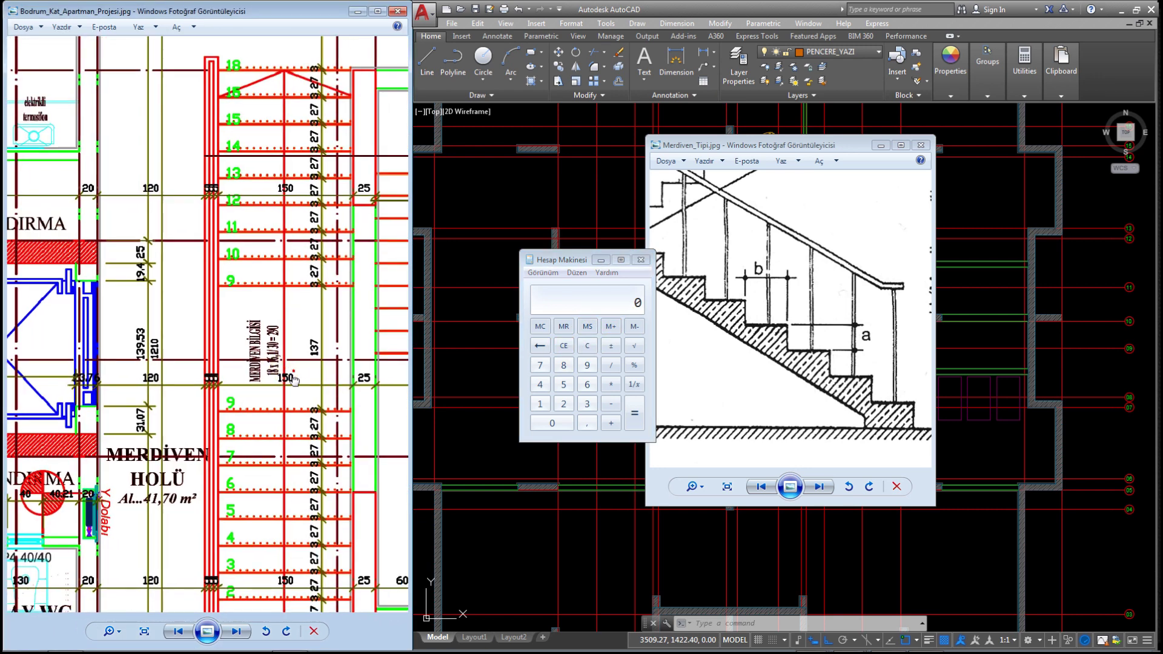
pyautogui.scroll(-1, 278, 363)
pyautogui.scroll(-2, 267, 357)
pyautogui.scroll(-1, 248, 352)
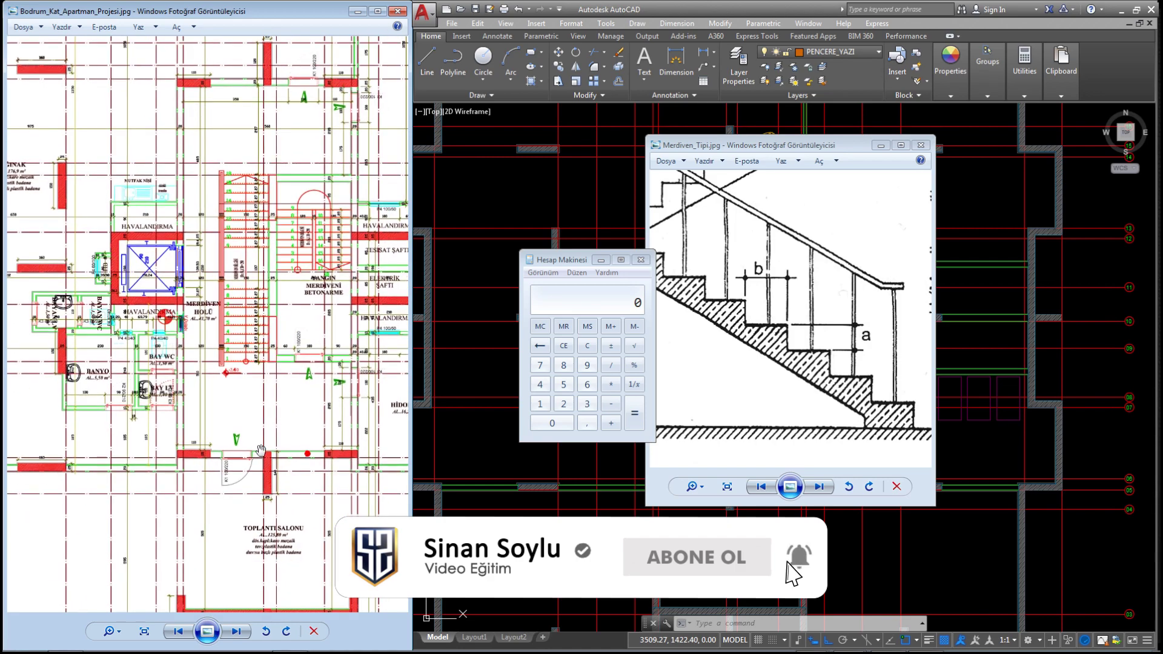
pyautogui.moveTo(327, 422); pyautogui.dragTo(277, 292)
pyautogui.scroll(-3, 273, 486)
pyautogui.scroll(2, 254, 478)
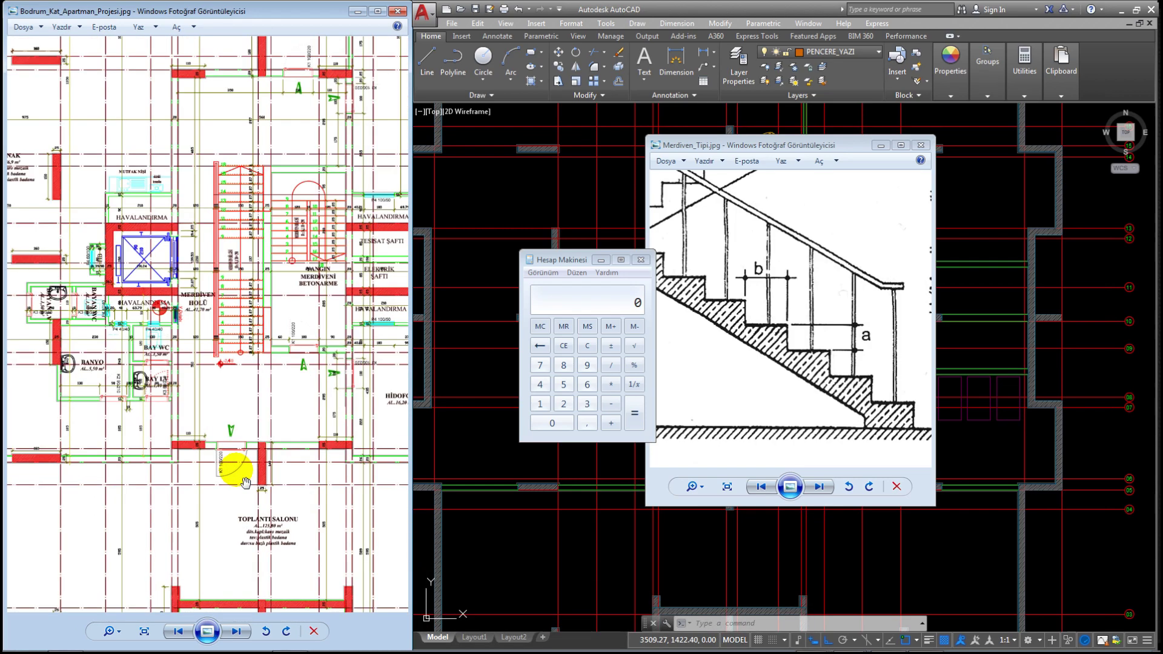
pyautogui.scroll(-2, 233, 466)
pyautogui.scroll(3, 240, 400)
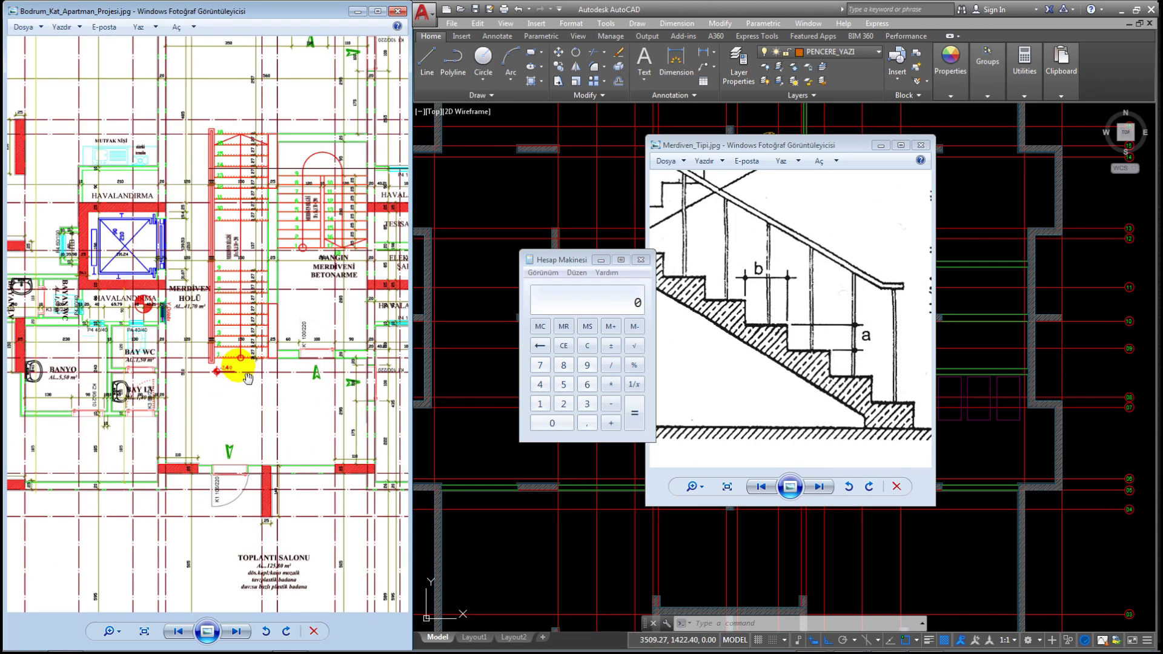
pyautogui.scroll(1, 245, 377)
pyautogui.scroll(-3, 200, 345)
pyautogui.scroll(3, 182, 340)
pyautogui.scroll(1, 146, 388)
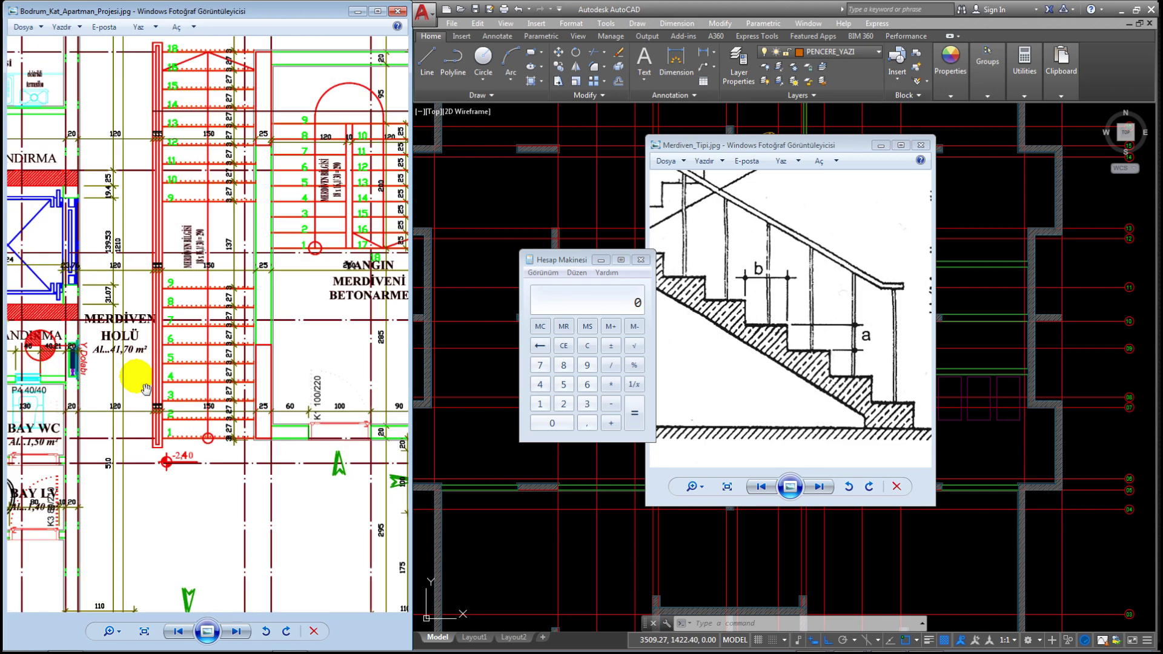
pyautogui.scroll(2, 146, 388)
pyautogui.scroll(-1, 243, 379)
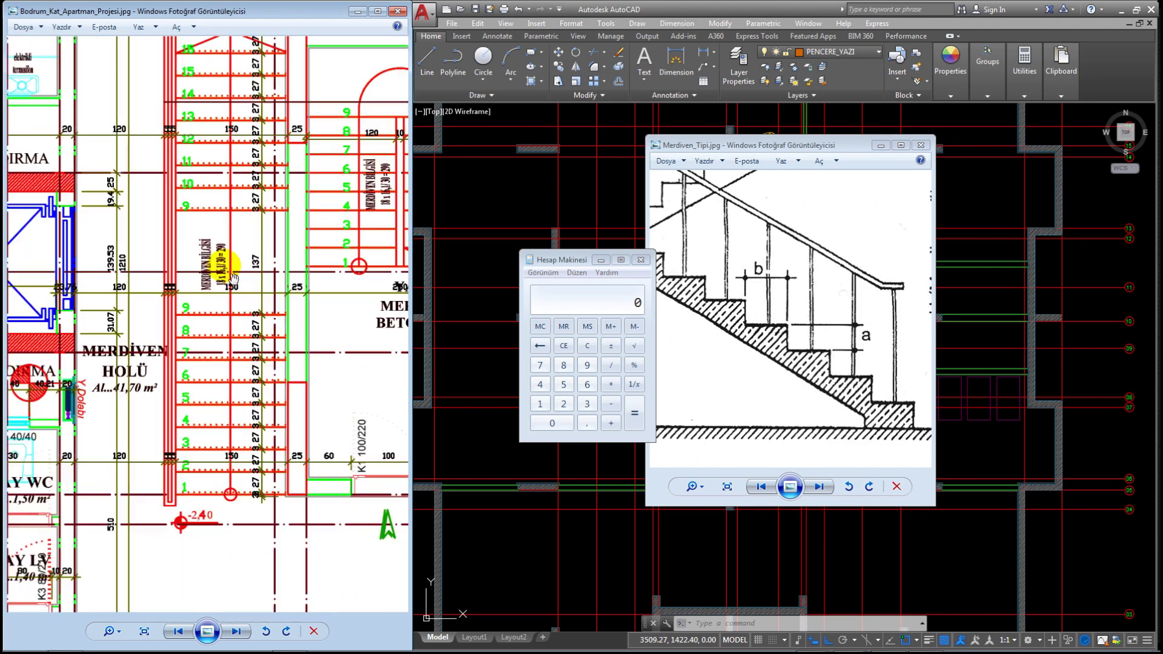
pyautogui.scroll(-1, 244, 358)
pyautogui.scroll(-1, 246, 340)
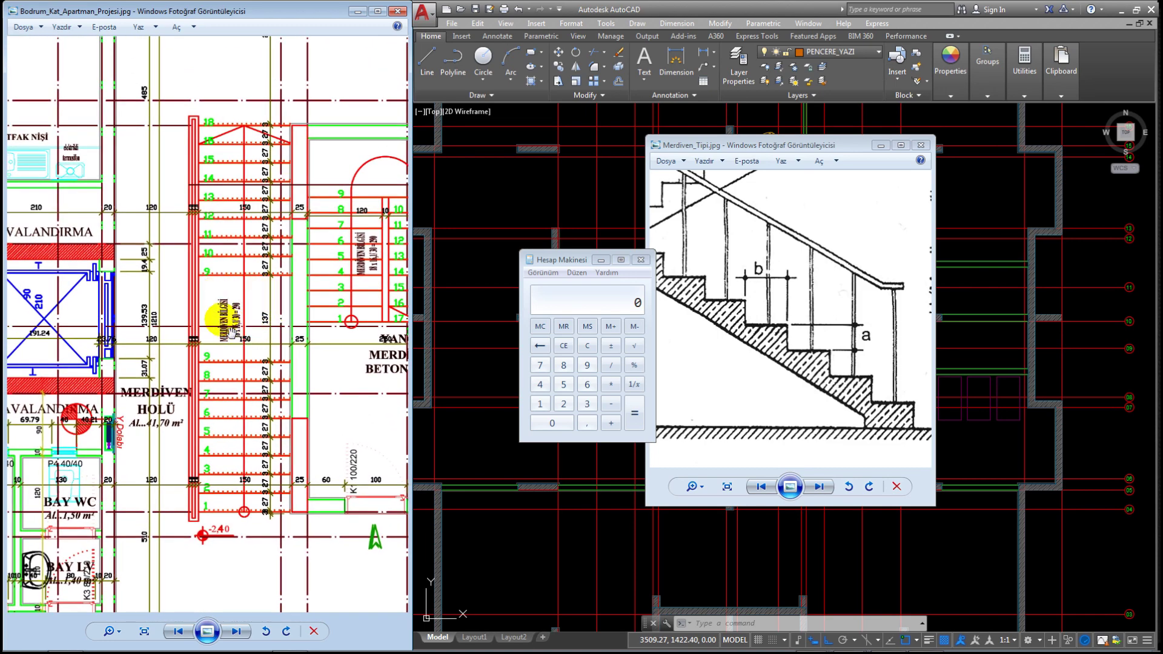
pyautogui.scroll(-1, 262, 286)
pyautogui.moveTo(262, 286); pyautogui.dragTo(222, 313)
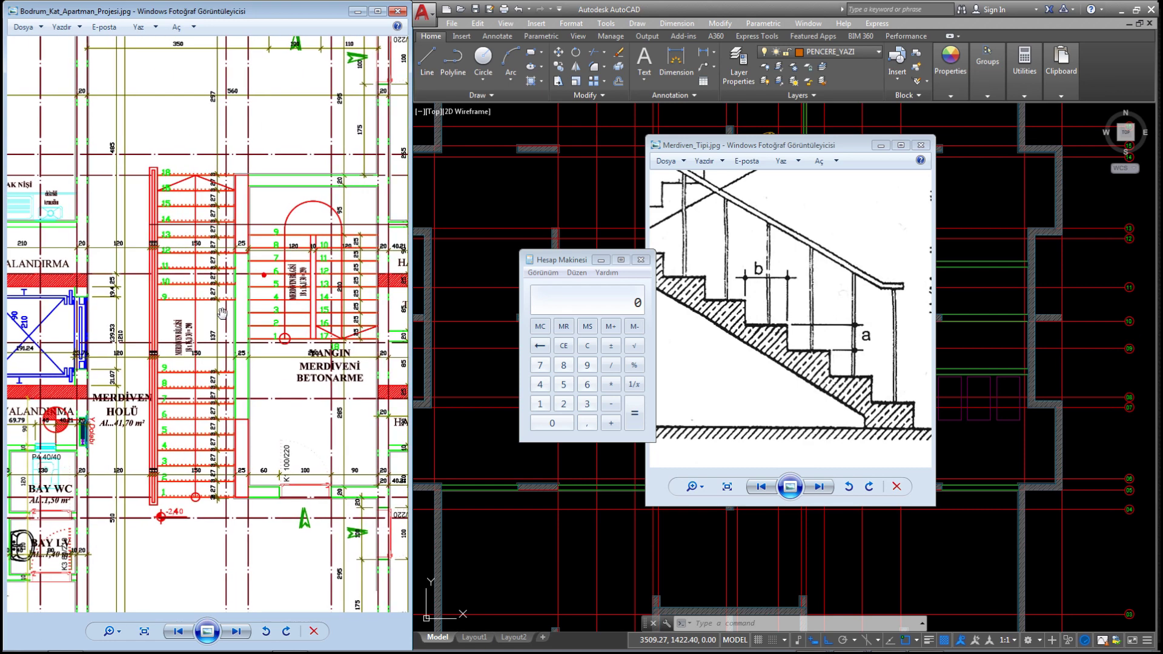
pyautogui.scroll(-1, 212, 546)
pyautogui.scroll(-1, 150, 467)
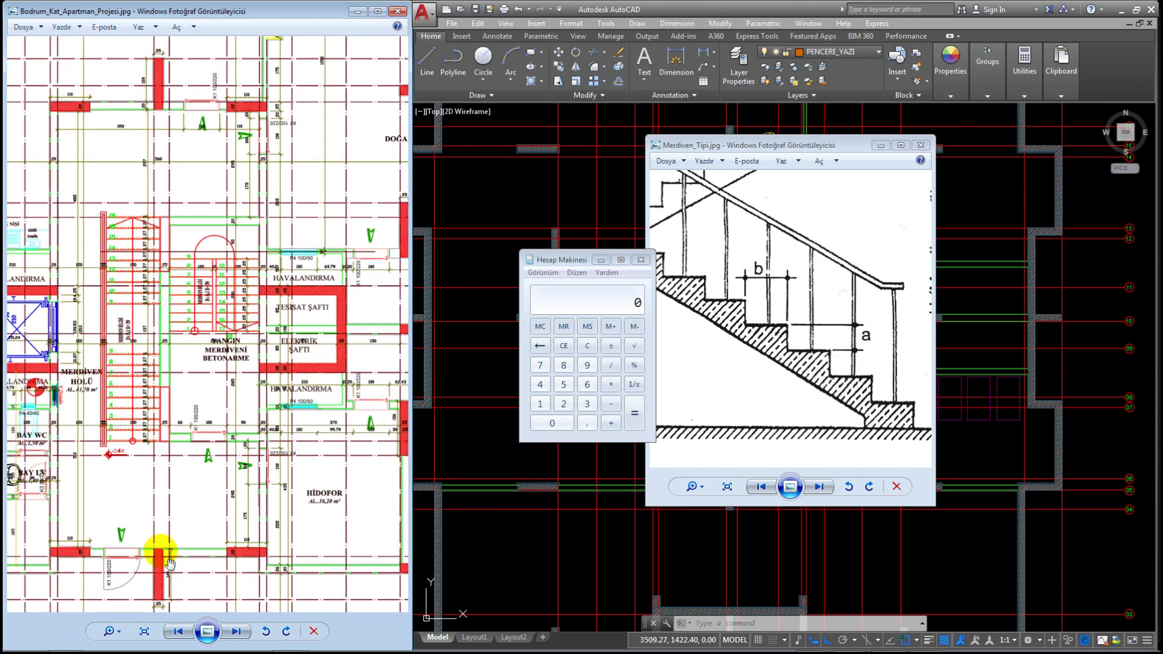
pyautogui.scroll(1, 169, 563)
pyautogui.scroll(1, 195, 333)
pyautogui.moveTo(195, 333); pyautogui.dragTo(186, 446)
pyautogui.scroll(1, 191, 379)
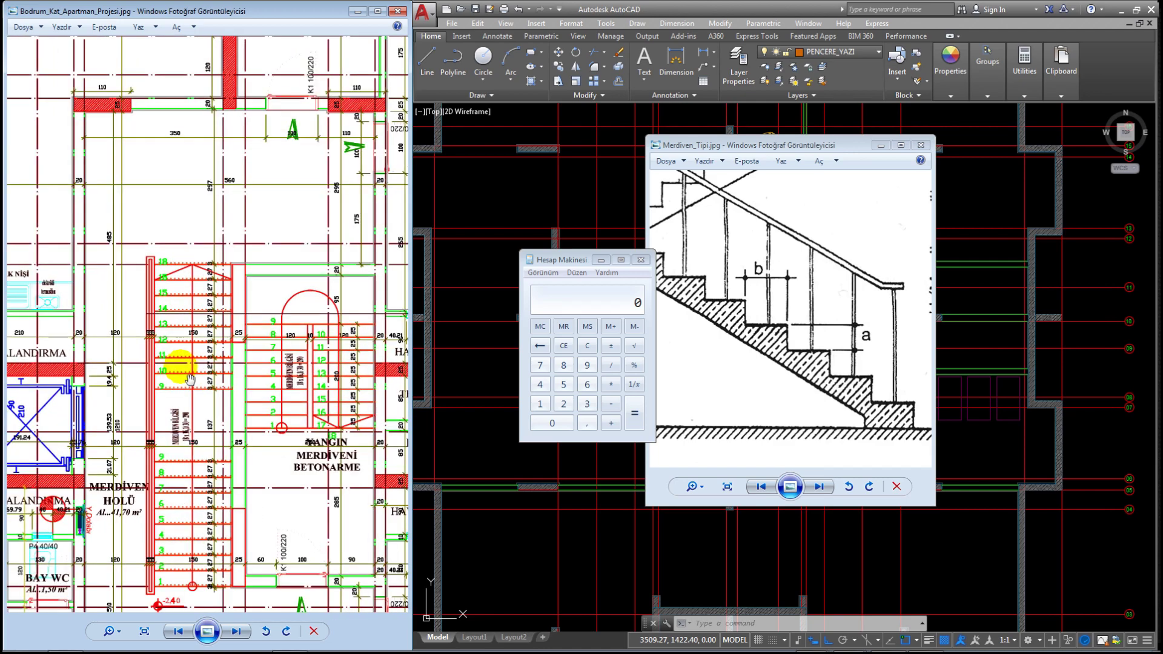
pyautogui.moveTo(190, 378); pyautogui.dragTo(188, 325)
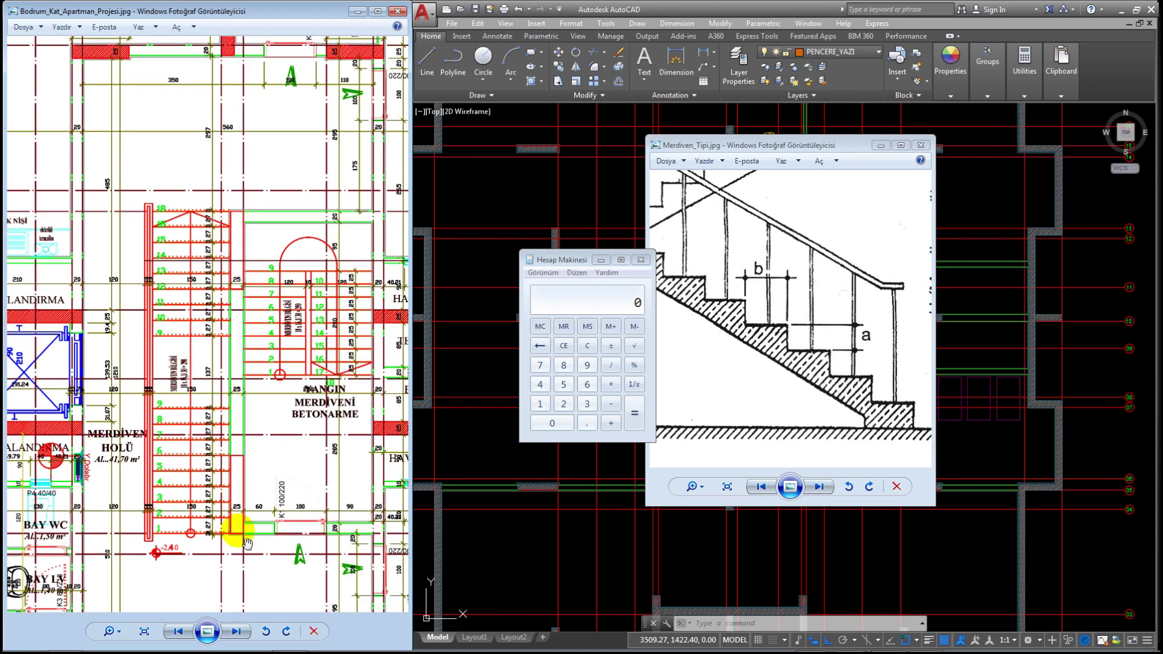
pyautogui.scroll(1, 243, 536)
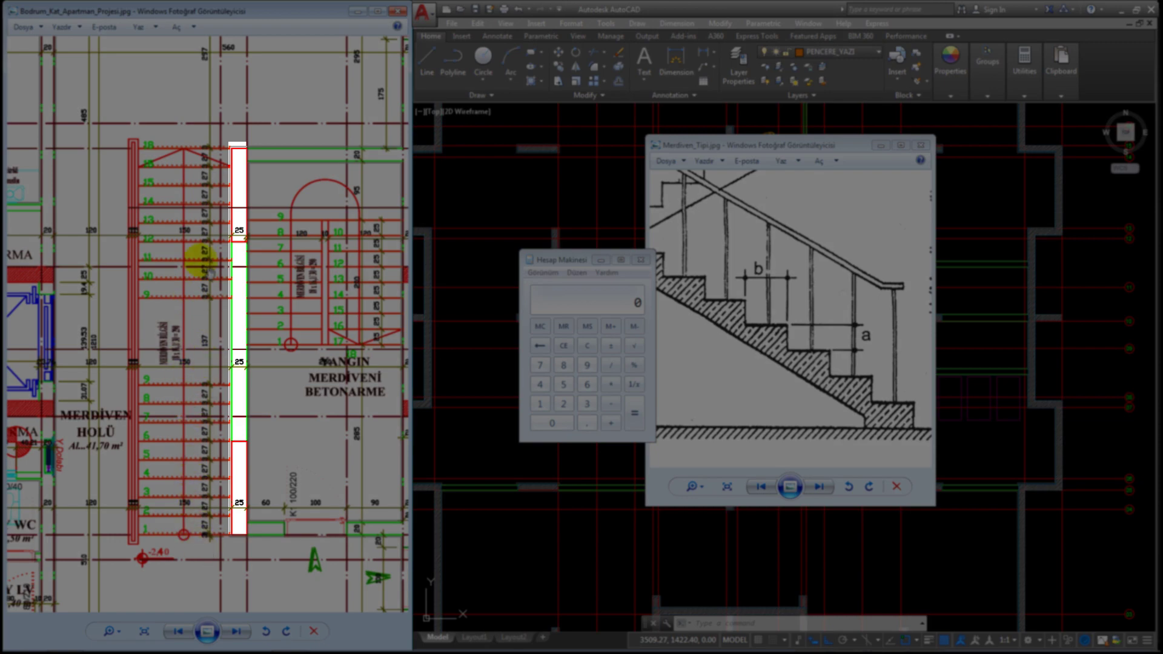
pyautogui.scroll(1, 151, 394)
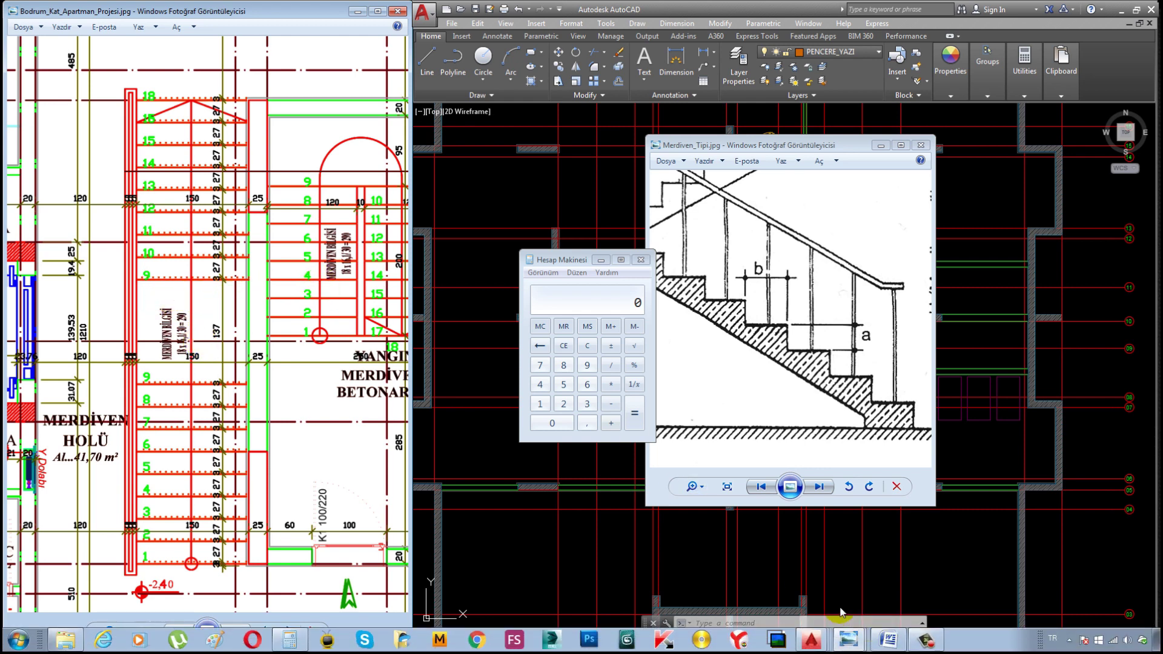
pyautogui.moveTo(848, 640)
pyautogui.click(810, 593)
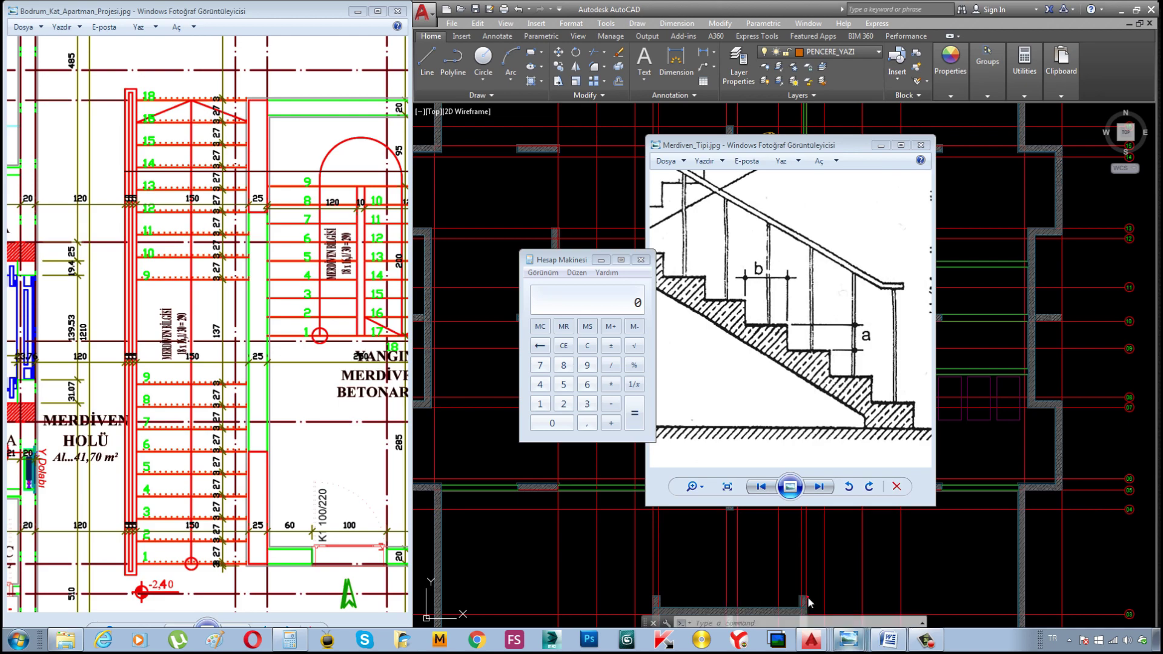
pyautogui.moveTo(303, 337); pyautogui.dragTo(295, 364)
pyautogui.scroll(-3, 285, 328)
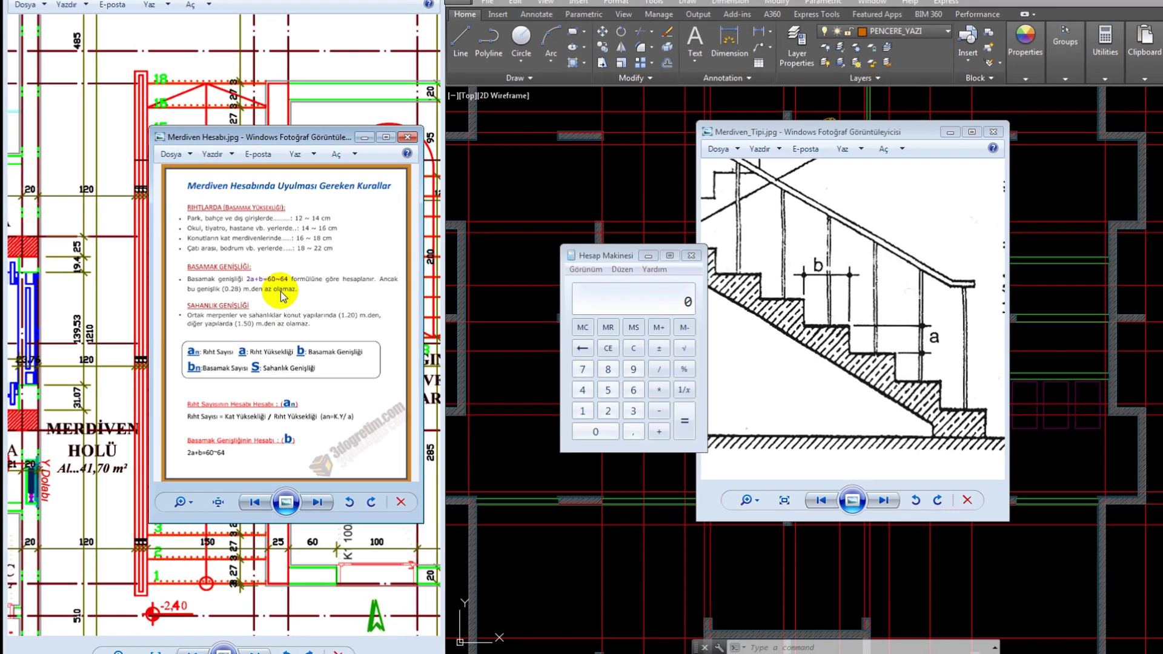
pyautogui.scroll(3, 273, 293)
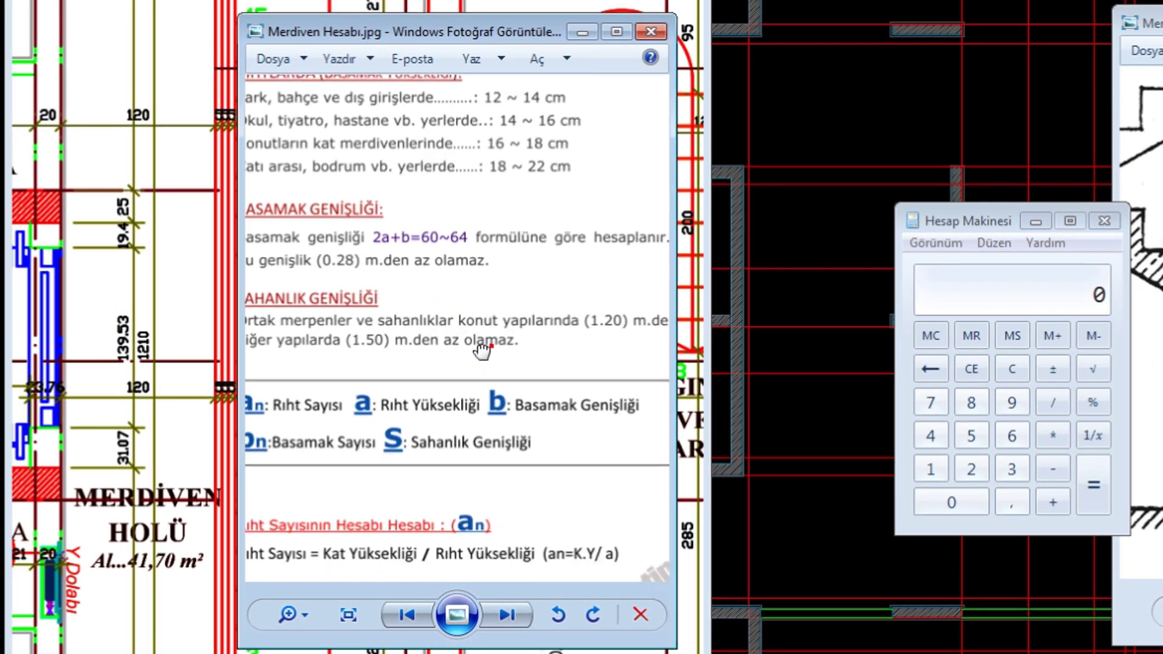
pyautogui.moveTo(482, 350); pyautogui.dragTo(416, 306)
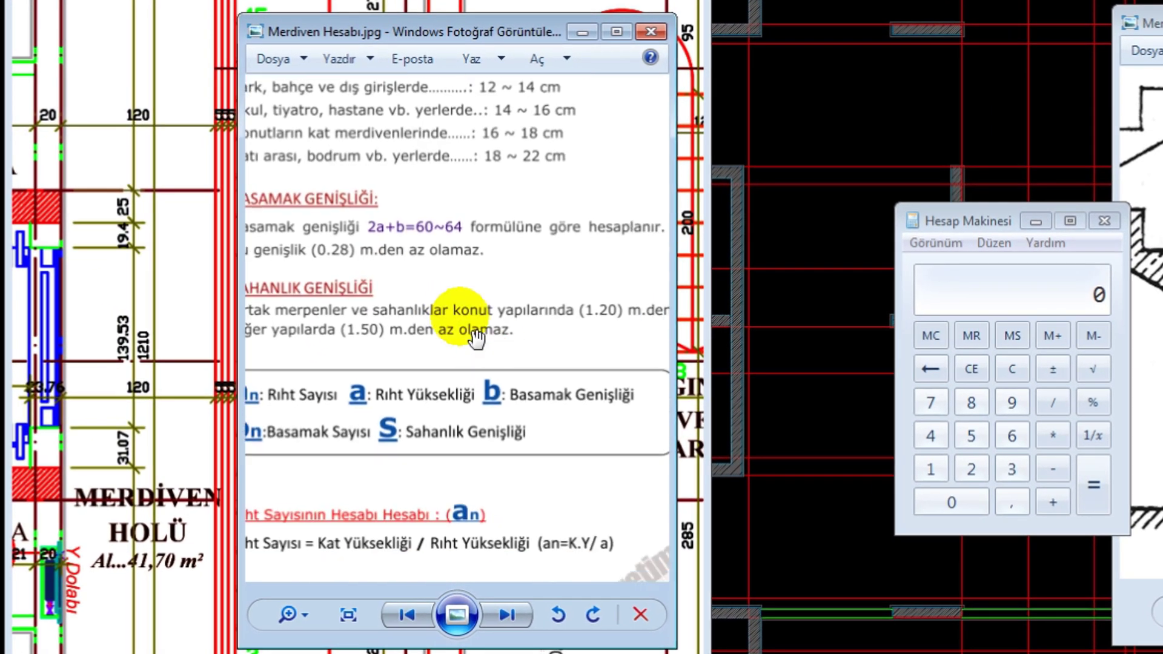
pyautogui.moveTo(613, 342); pyautogui.dragTo(576, 330)
pyautogui.scroll(-2, 485, 328)
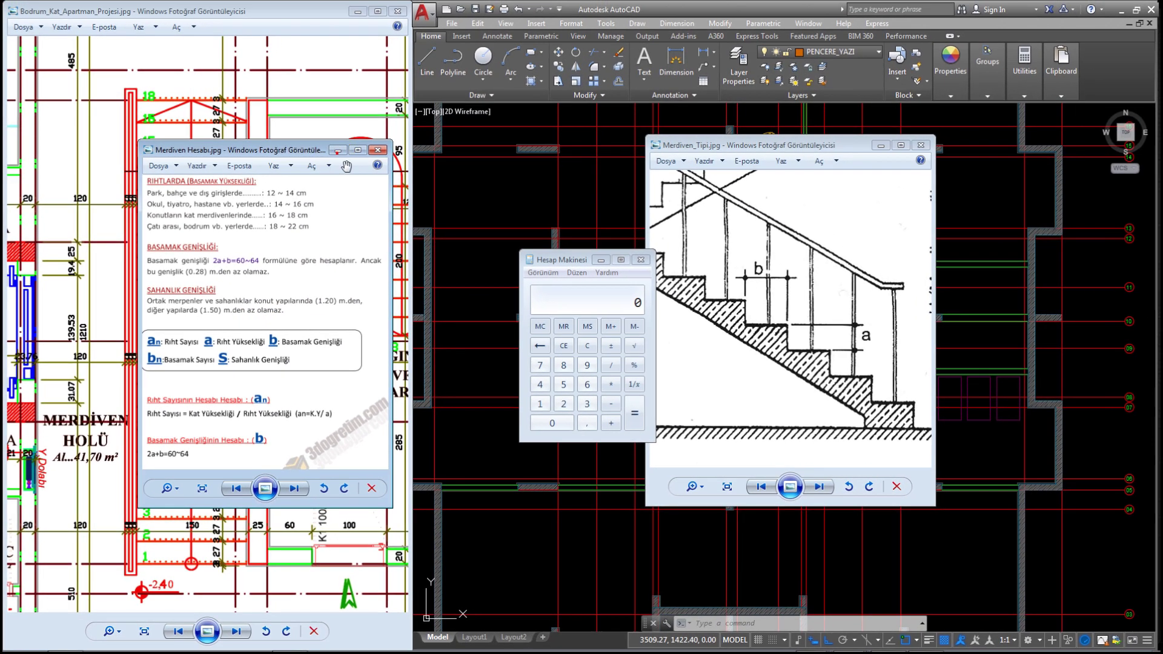
pyautogui.click(629, 40)
pyautogui.scroll(1, 158, 342)
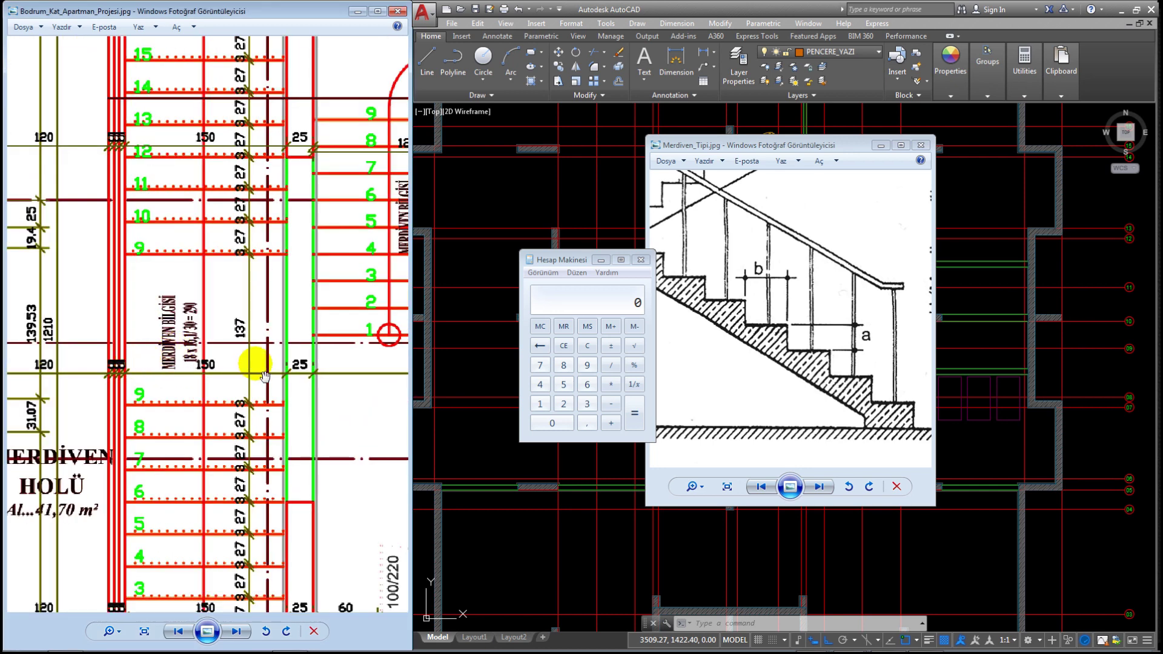
pyautogui.scroll(1, 183, 386)
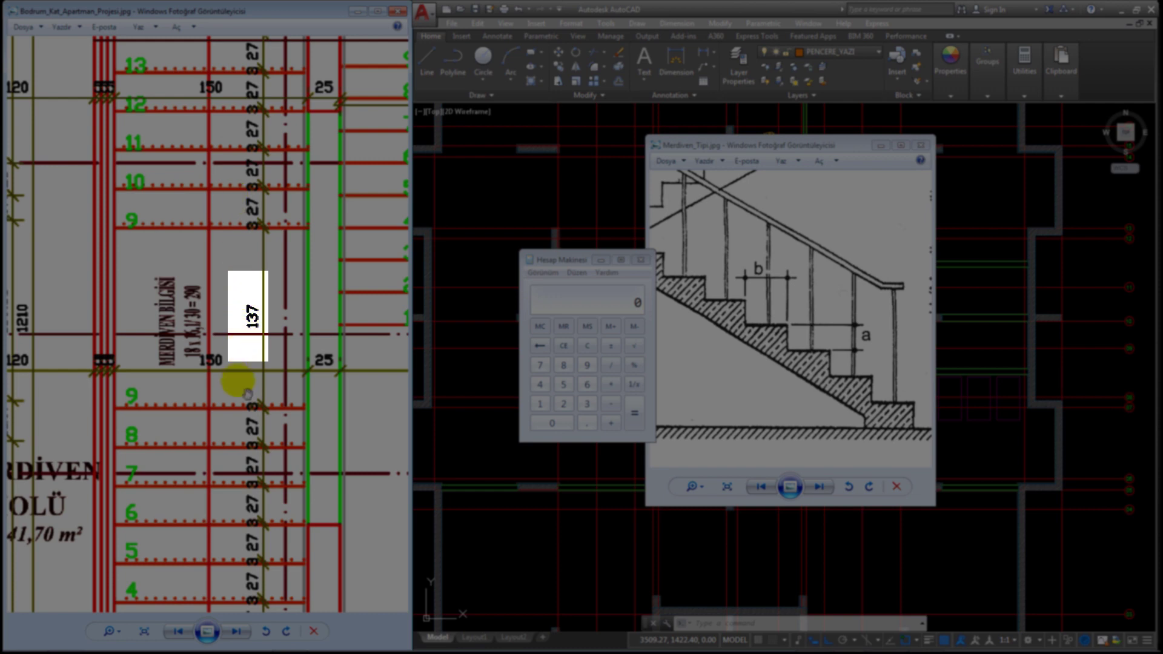
pyautogui.scroll(-2, 237, 384)
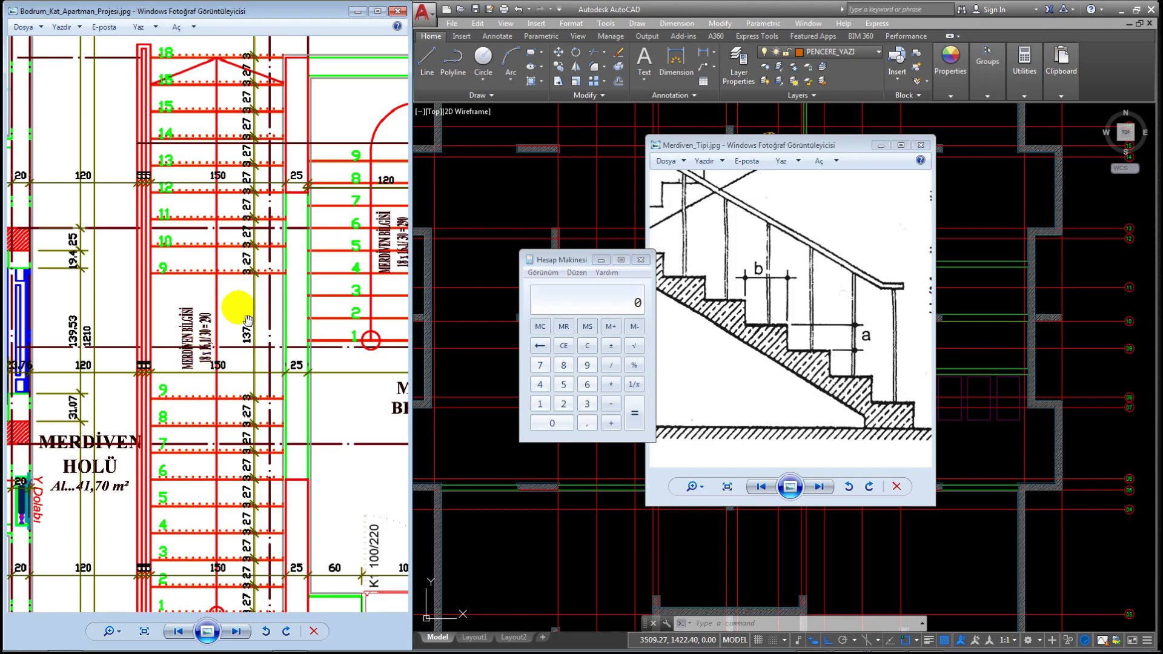
pyautogui.scroll(3, 253, 273)
pyautogui.scroll(2, 254, 259)
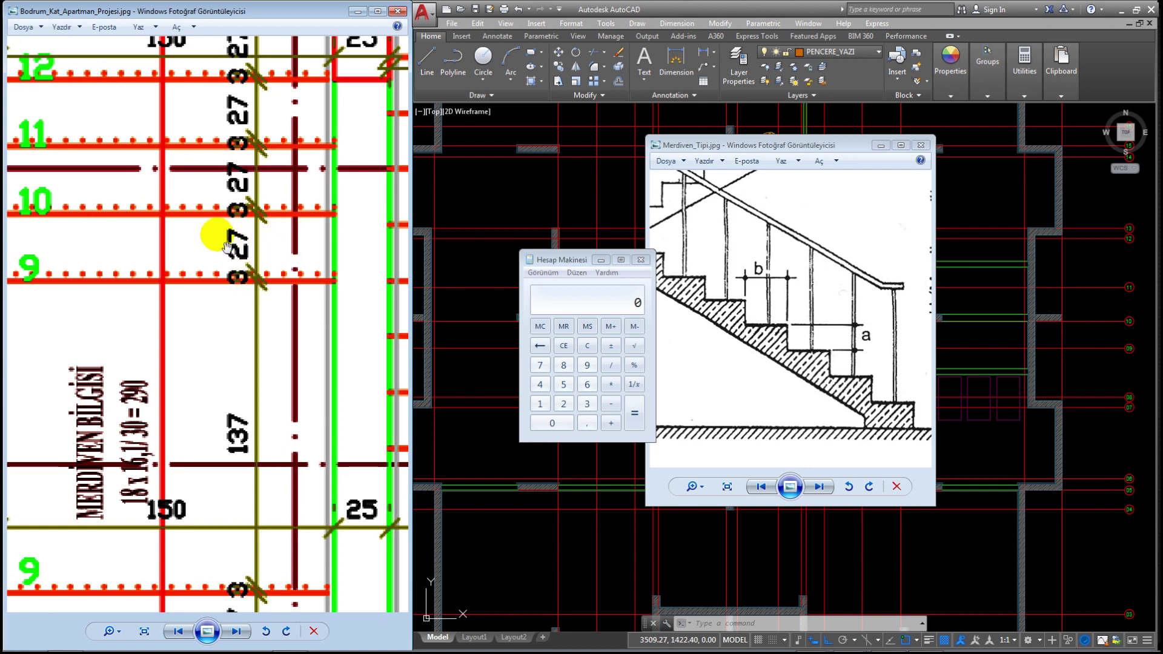
pyautogui.scroll(-1, 218, 237)
pyautogui.scroll(-1, 223, 242)
pyautogui.scroll(-1, 227, 254)
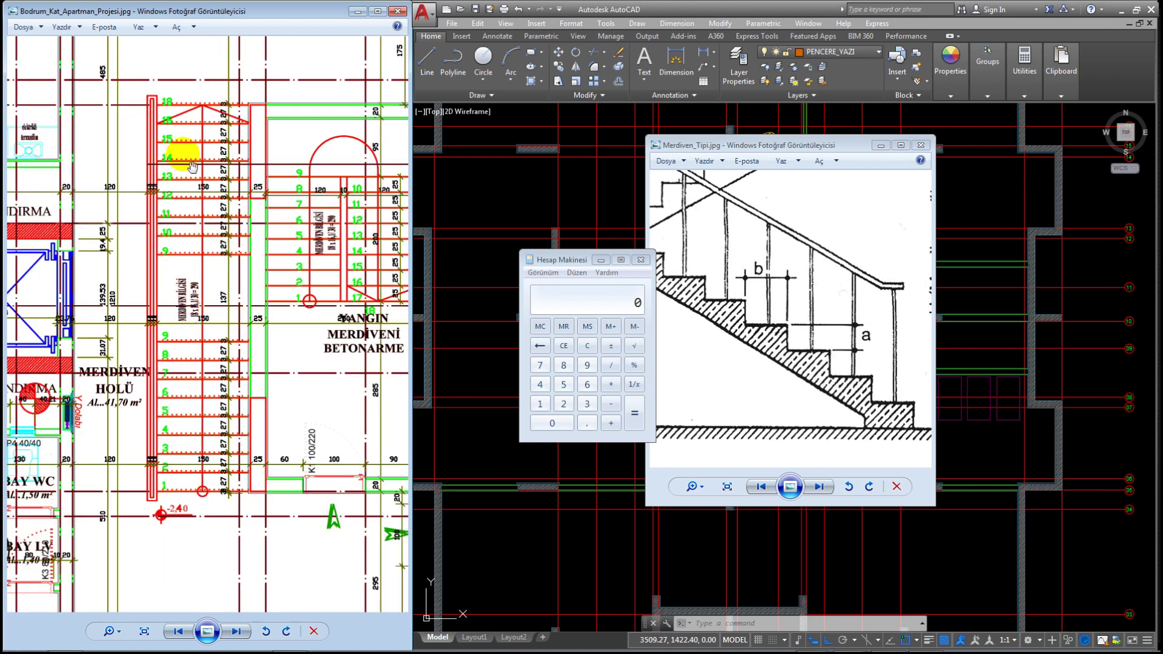
pyautogui.scroll(-1, 188, 182)
pyautogui.scroll(-1, 173, 255)
pyautogui.scroll(-1, 195, 229)
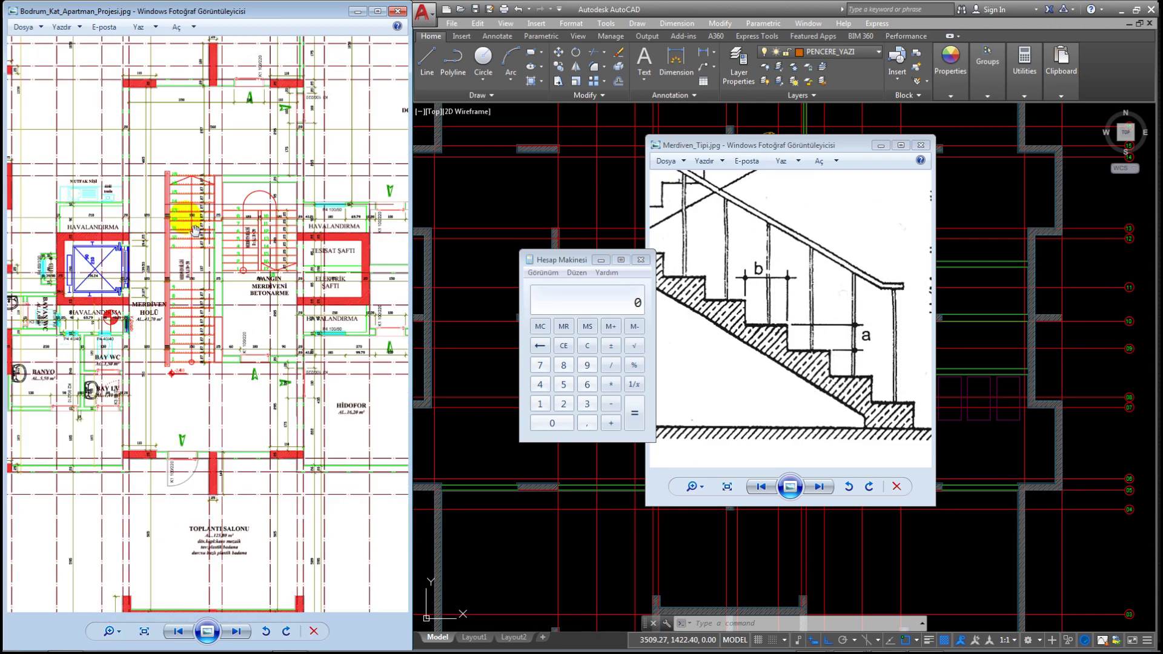